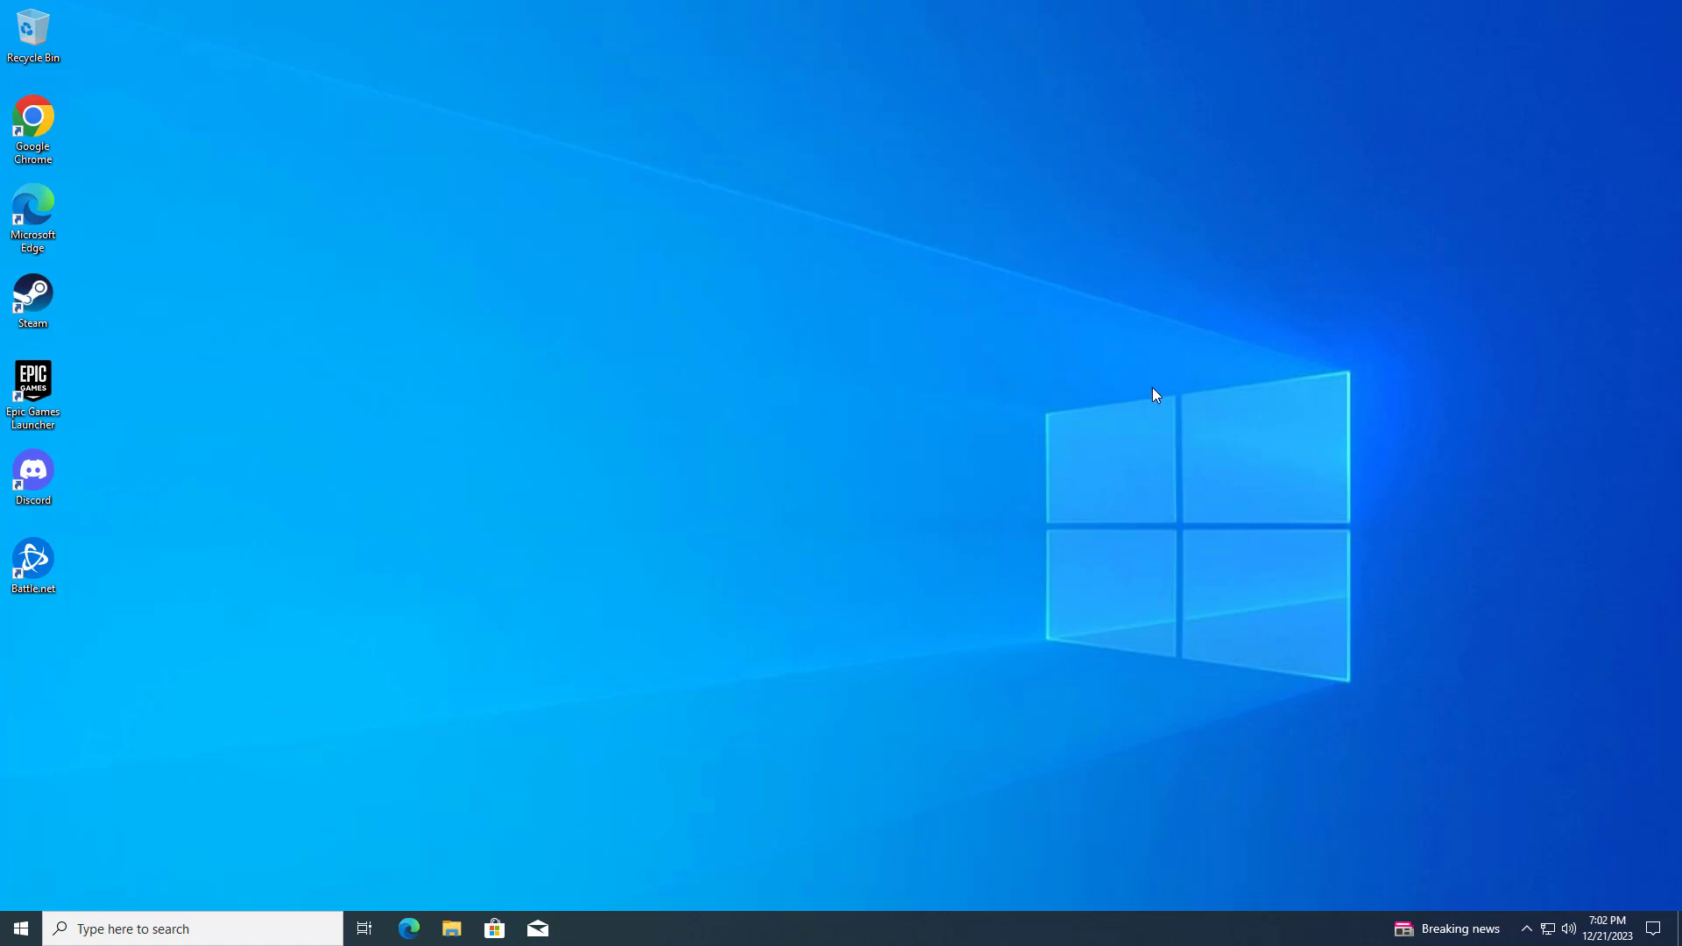
Search Google in Chrome for "directx offline installer"
{"action": "left_click", "coordinate": [420, 398]}
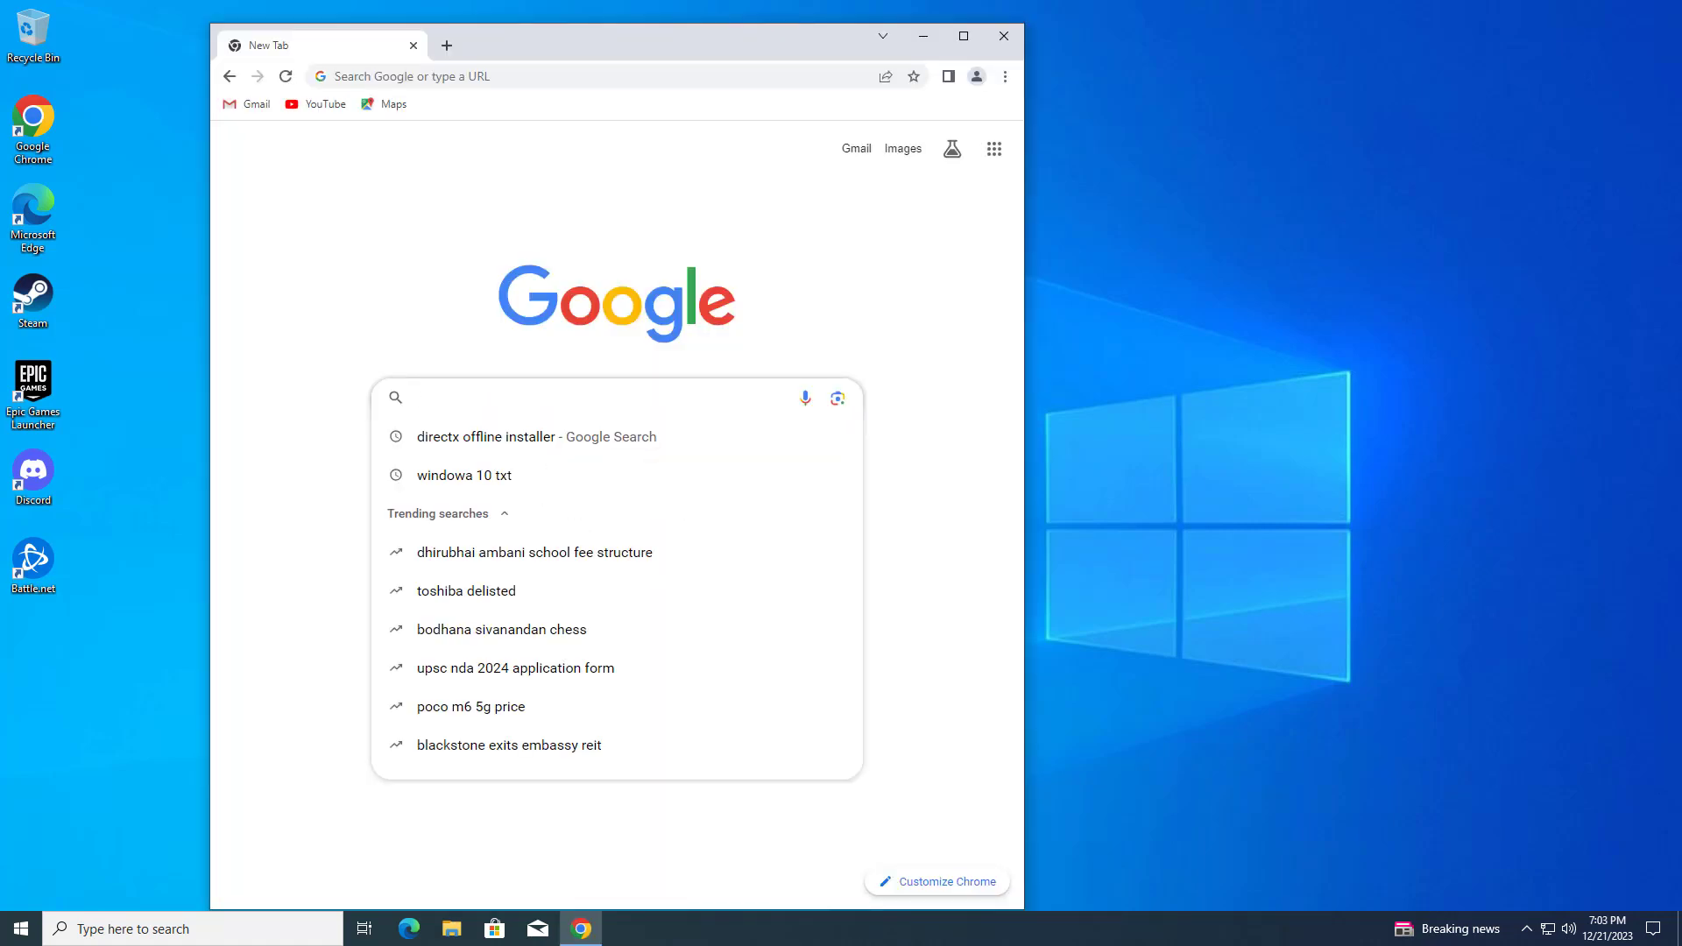
{"action": "type", "text": "di"}
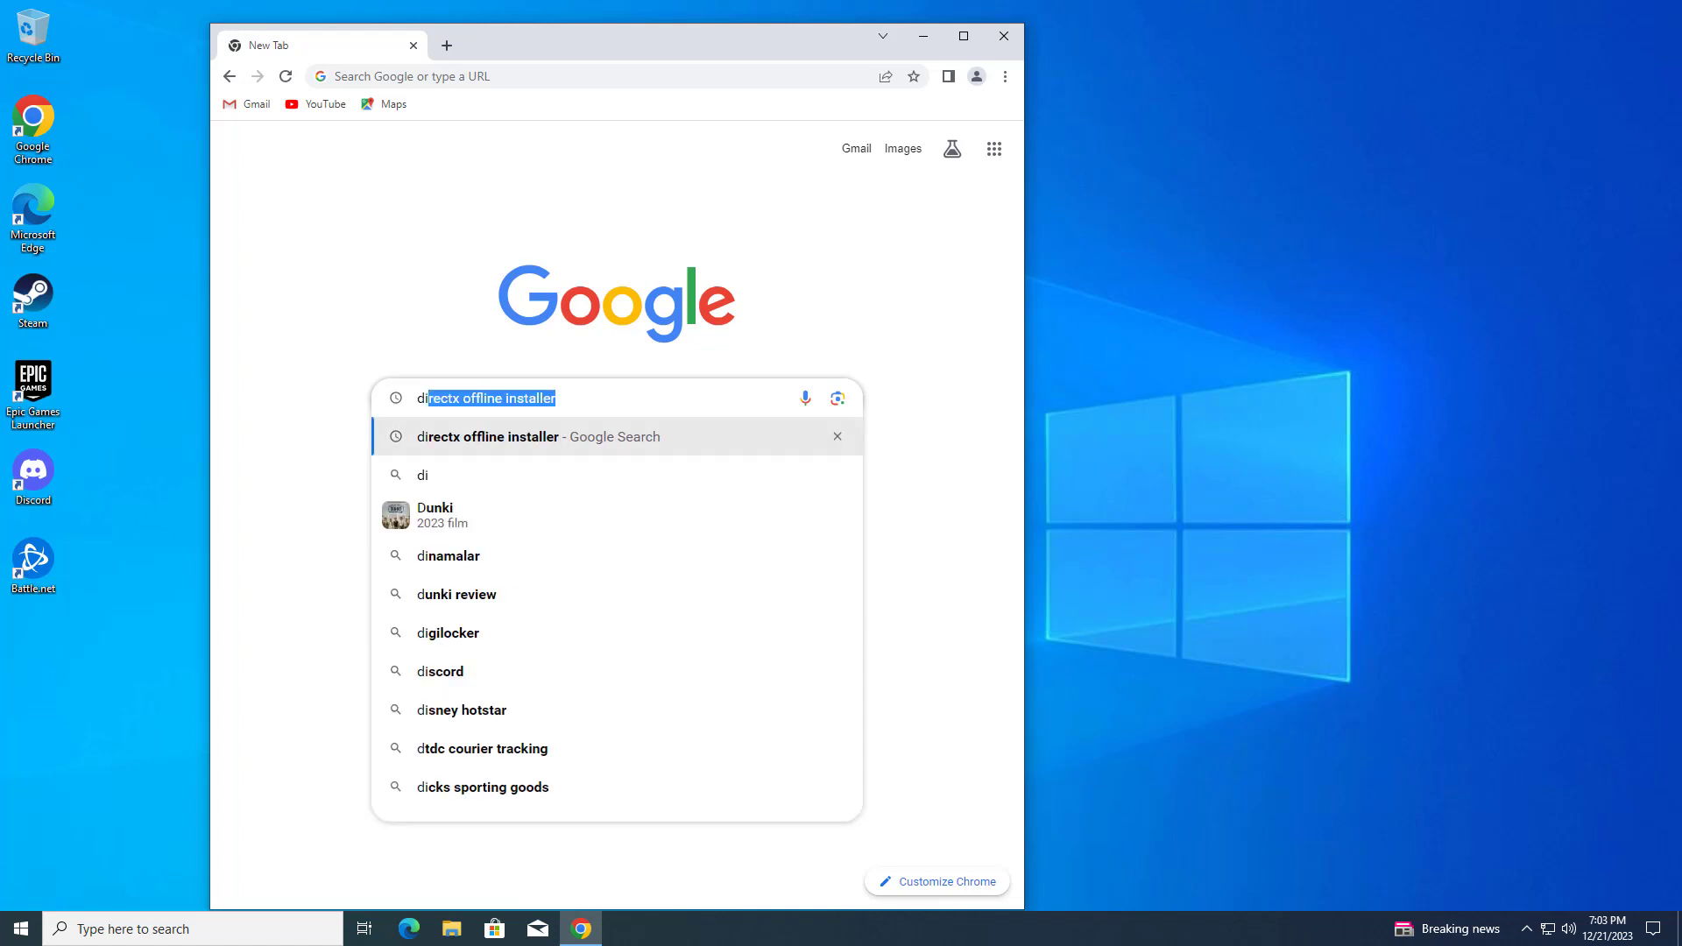
{"action": "type", "text": "rect"}
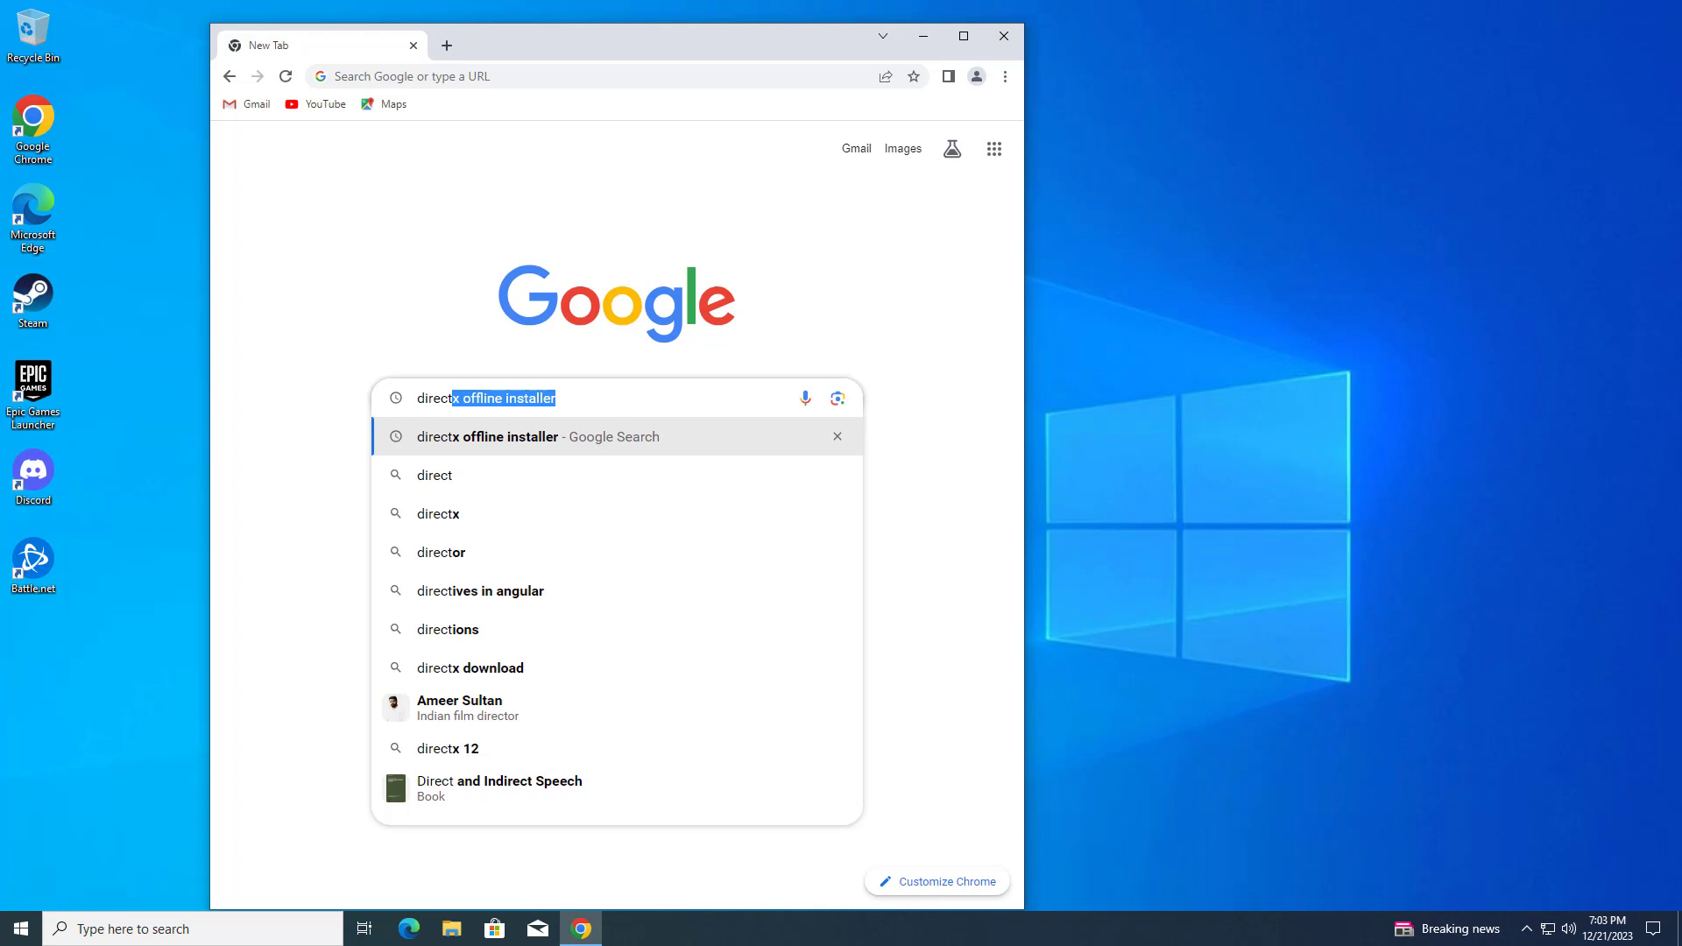
{"action": "key", "text": "Right"}
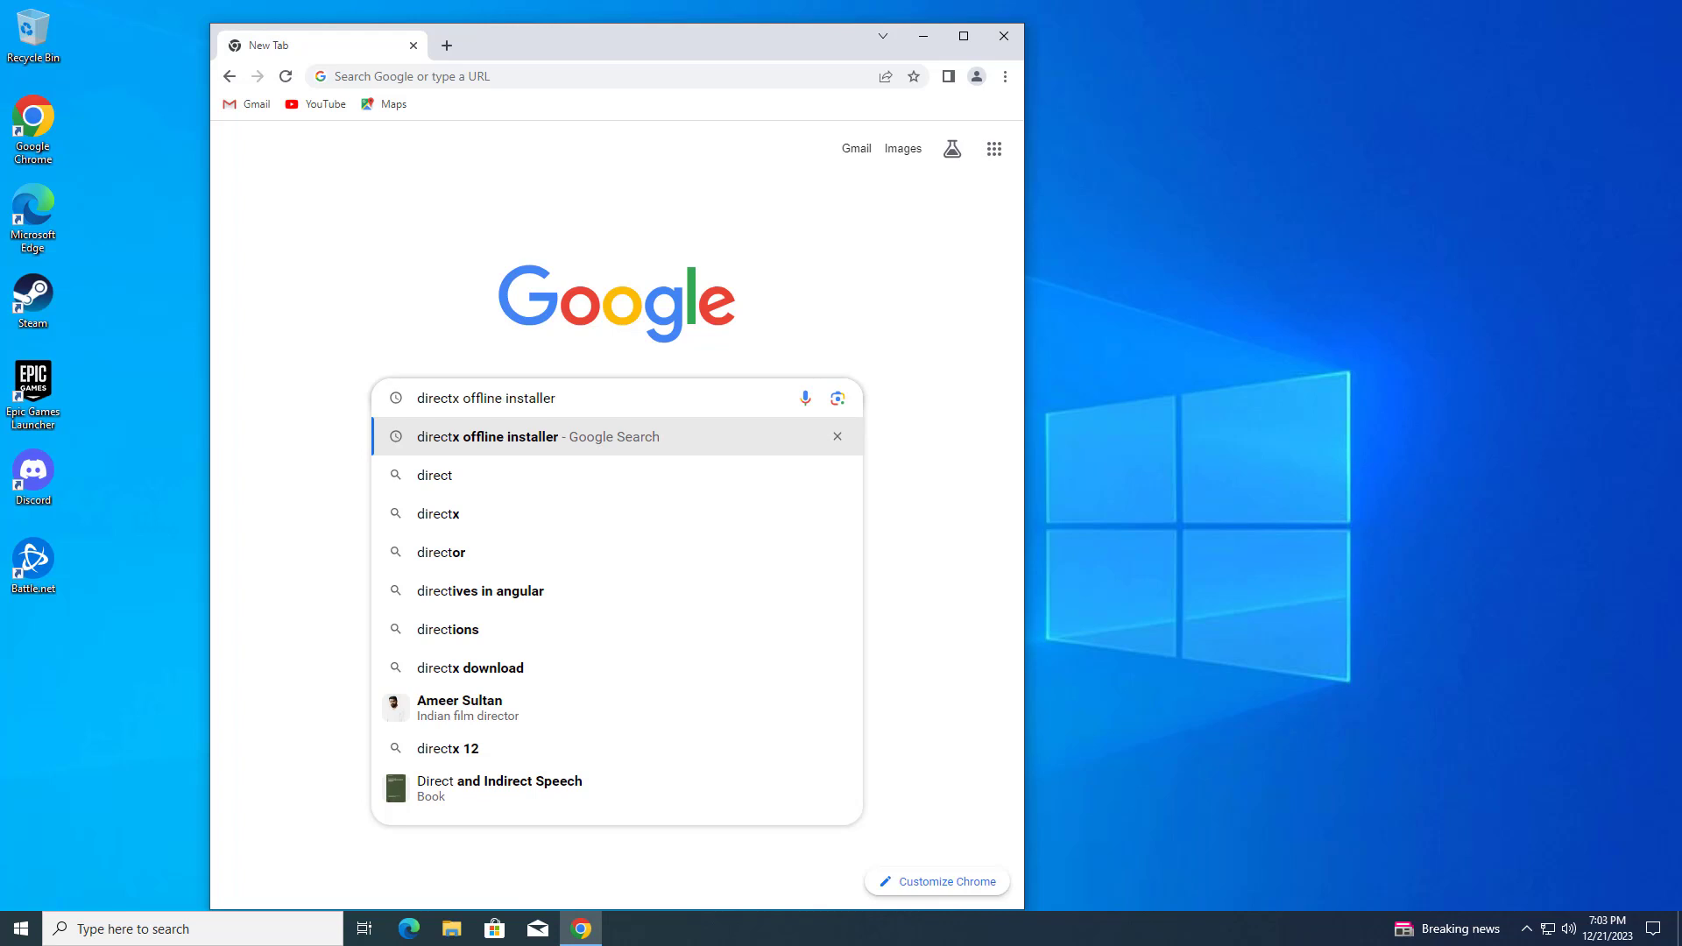
{"action": "key", "text": "ctrl+a"}
{"action": "key", "text": "Right"}
{"action": "key", "text": "Return"}
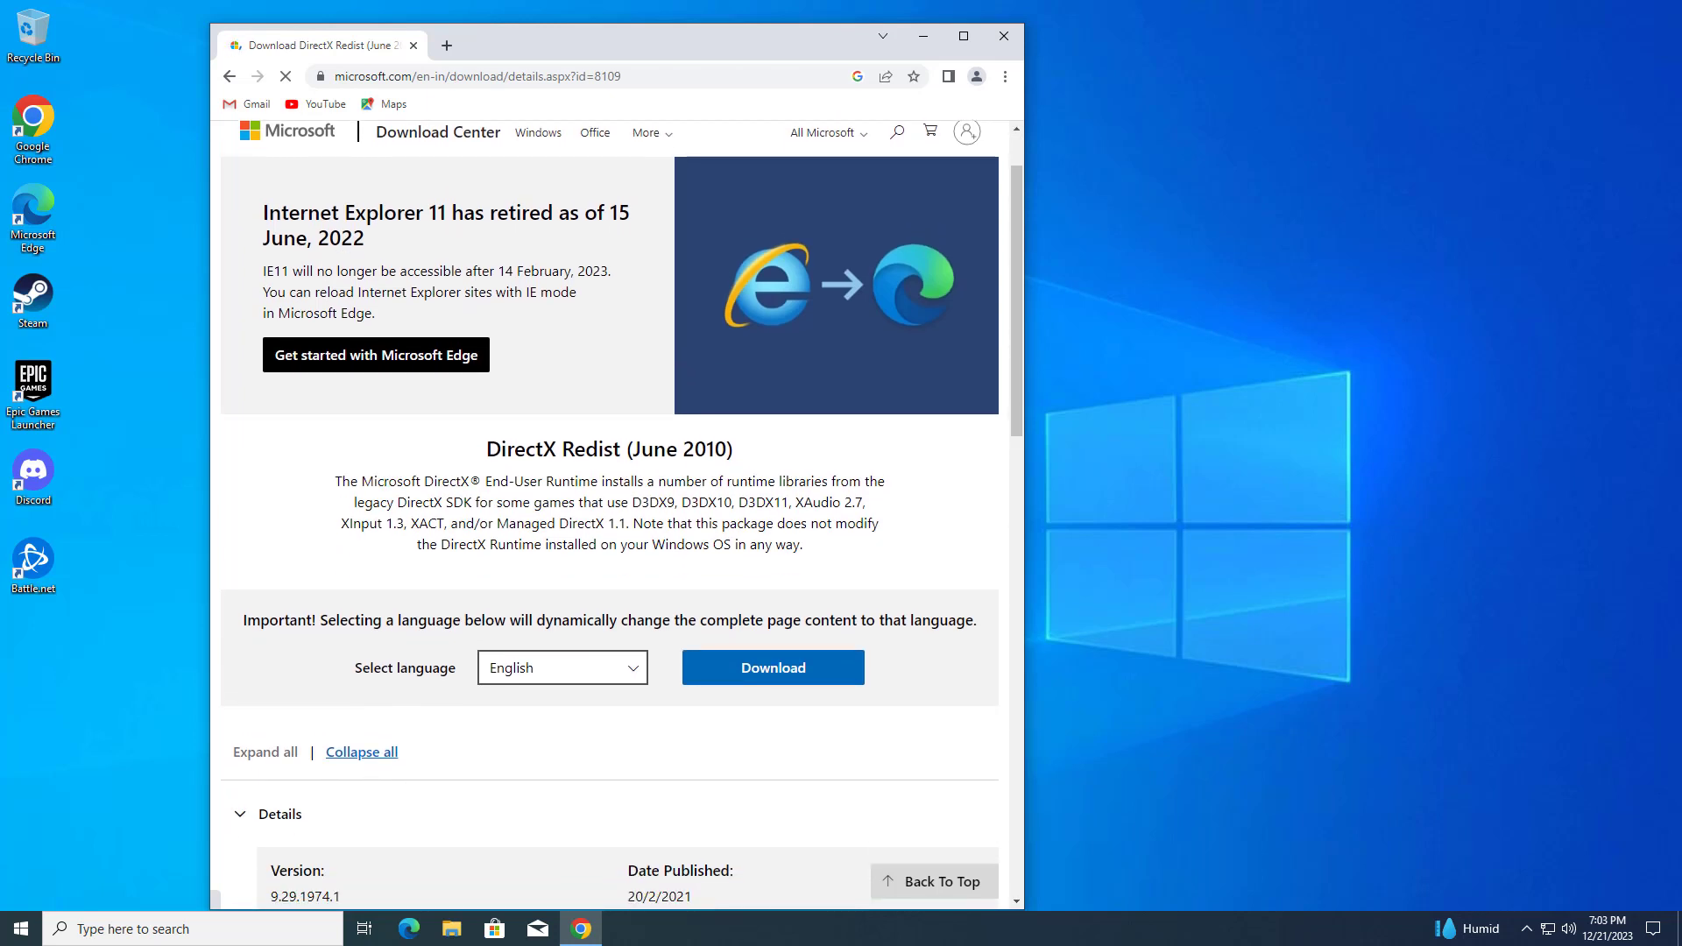
Download DirectX Redist (June 2010) in English from the Microsoft Download Center page and show the recent downloads
{"action": "left_click", "coordinate": [561, 668]}
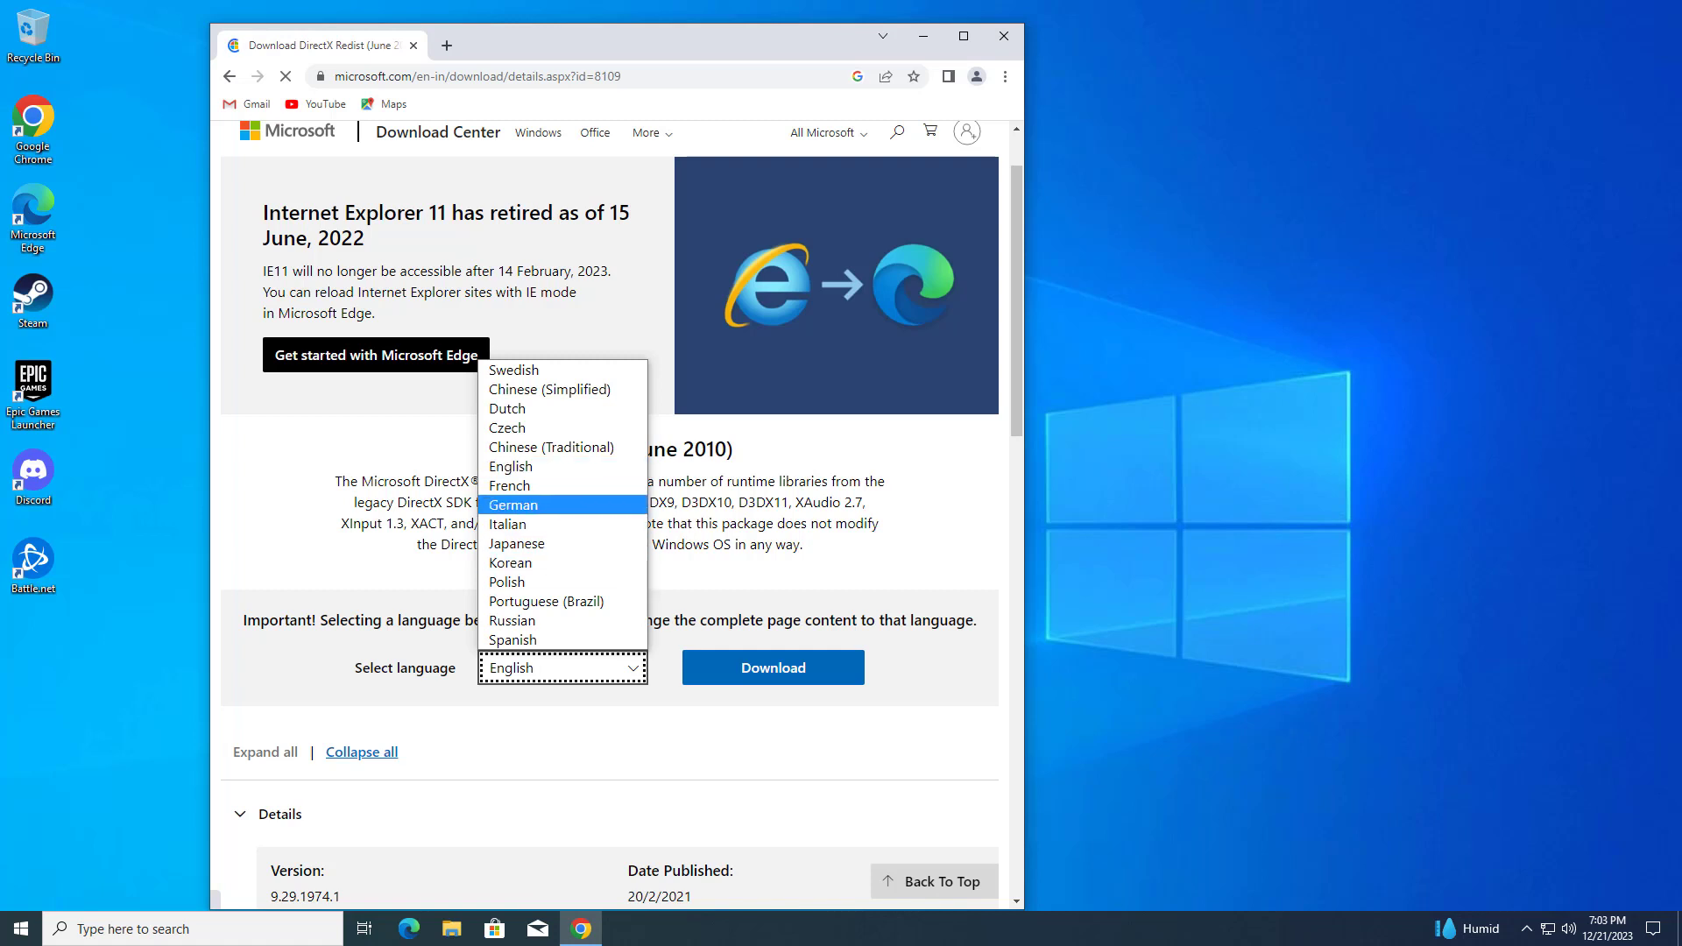
{"action": "left_click", "coordinate": [510, 466]}
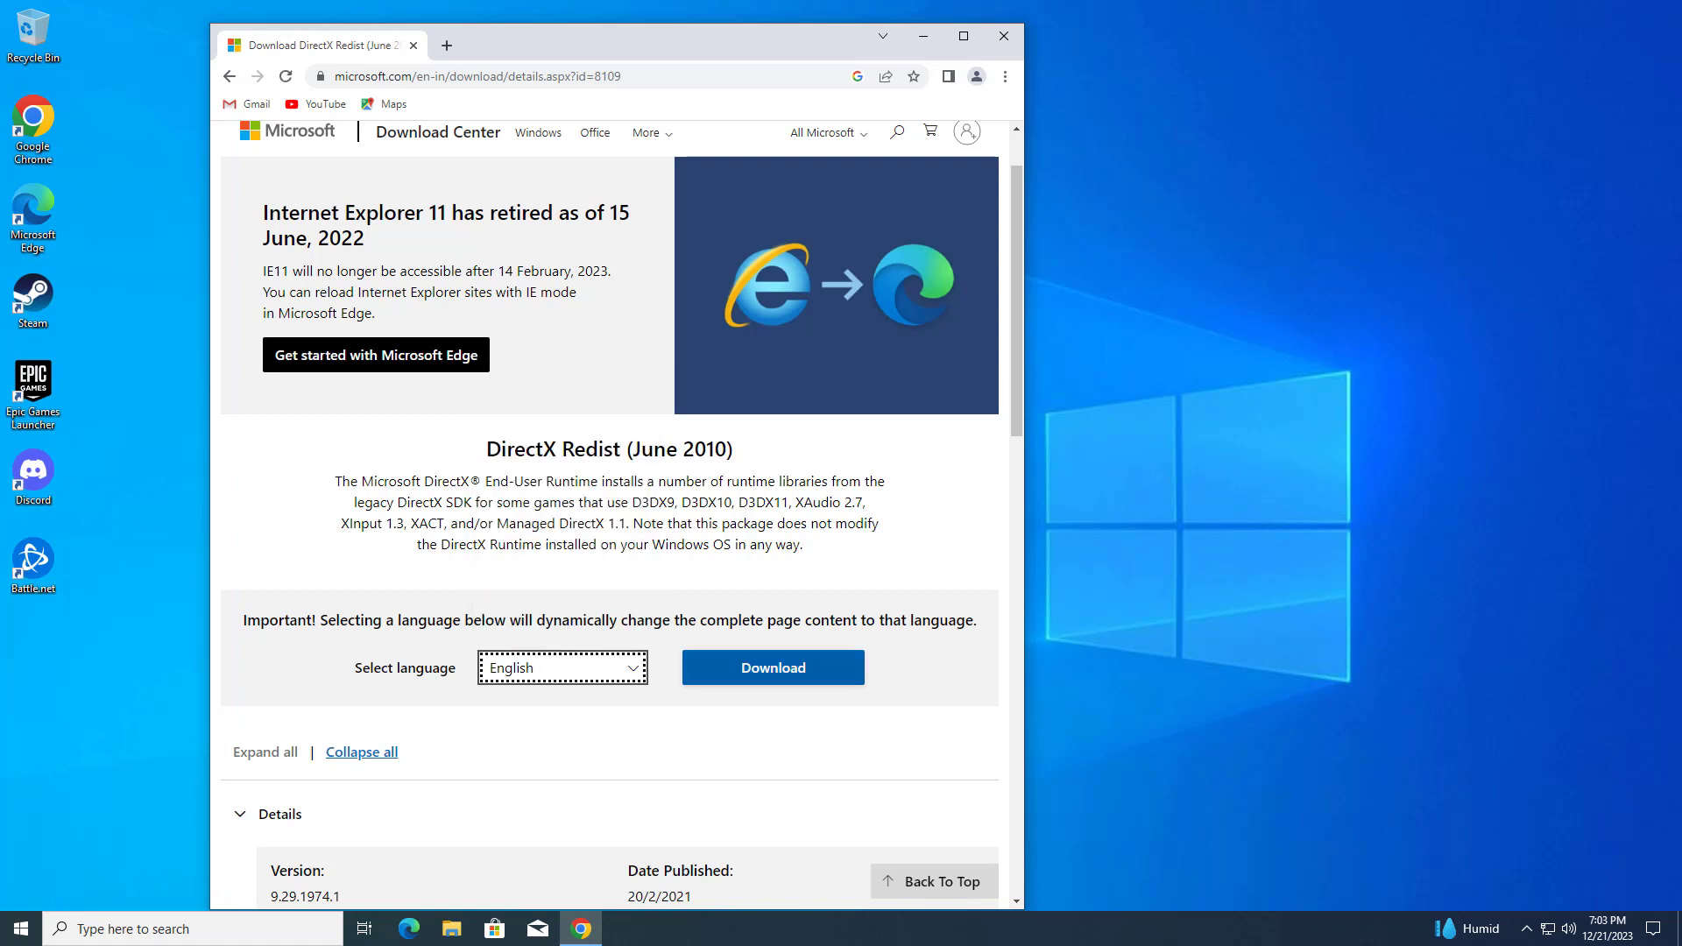
{"action": "left_click", "coordinate": [772, 668]}
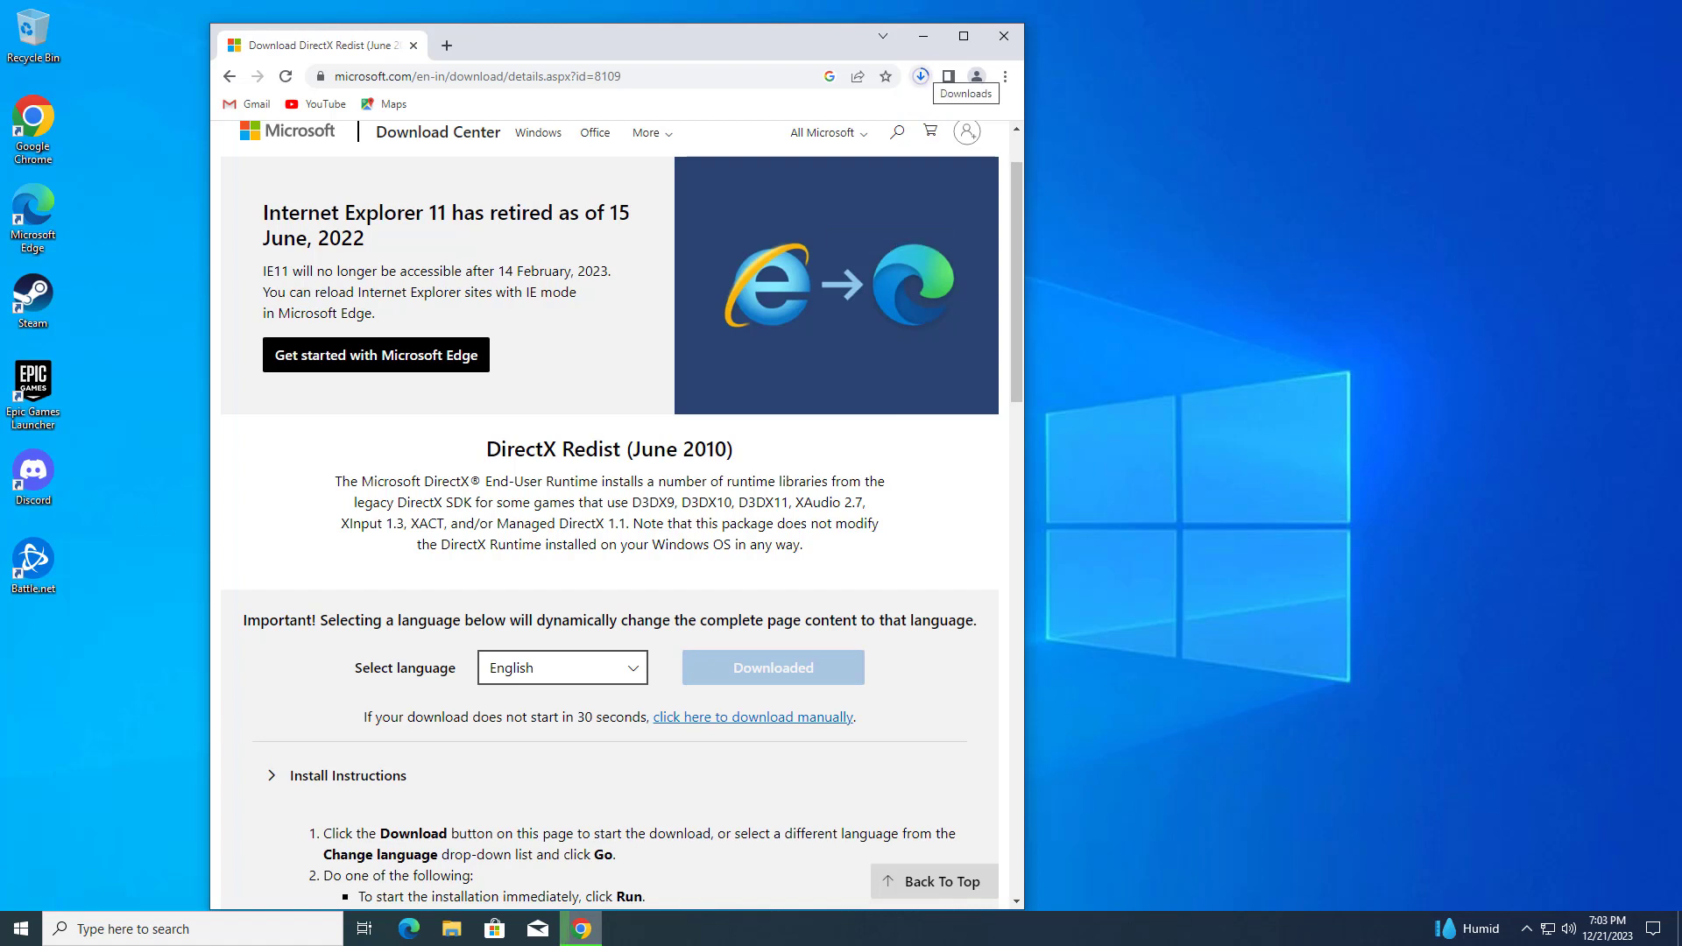
{"action": "left_click", "coordinate": [920, 76]}
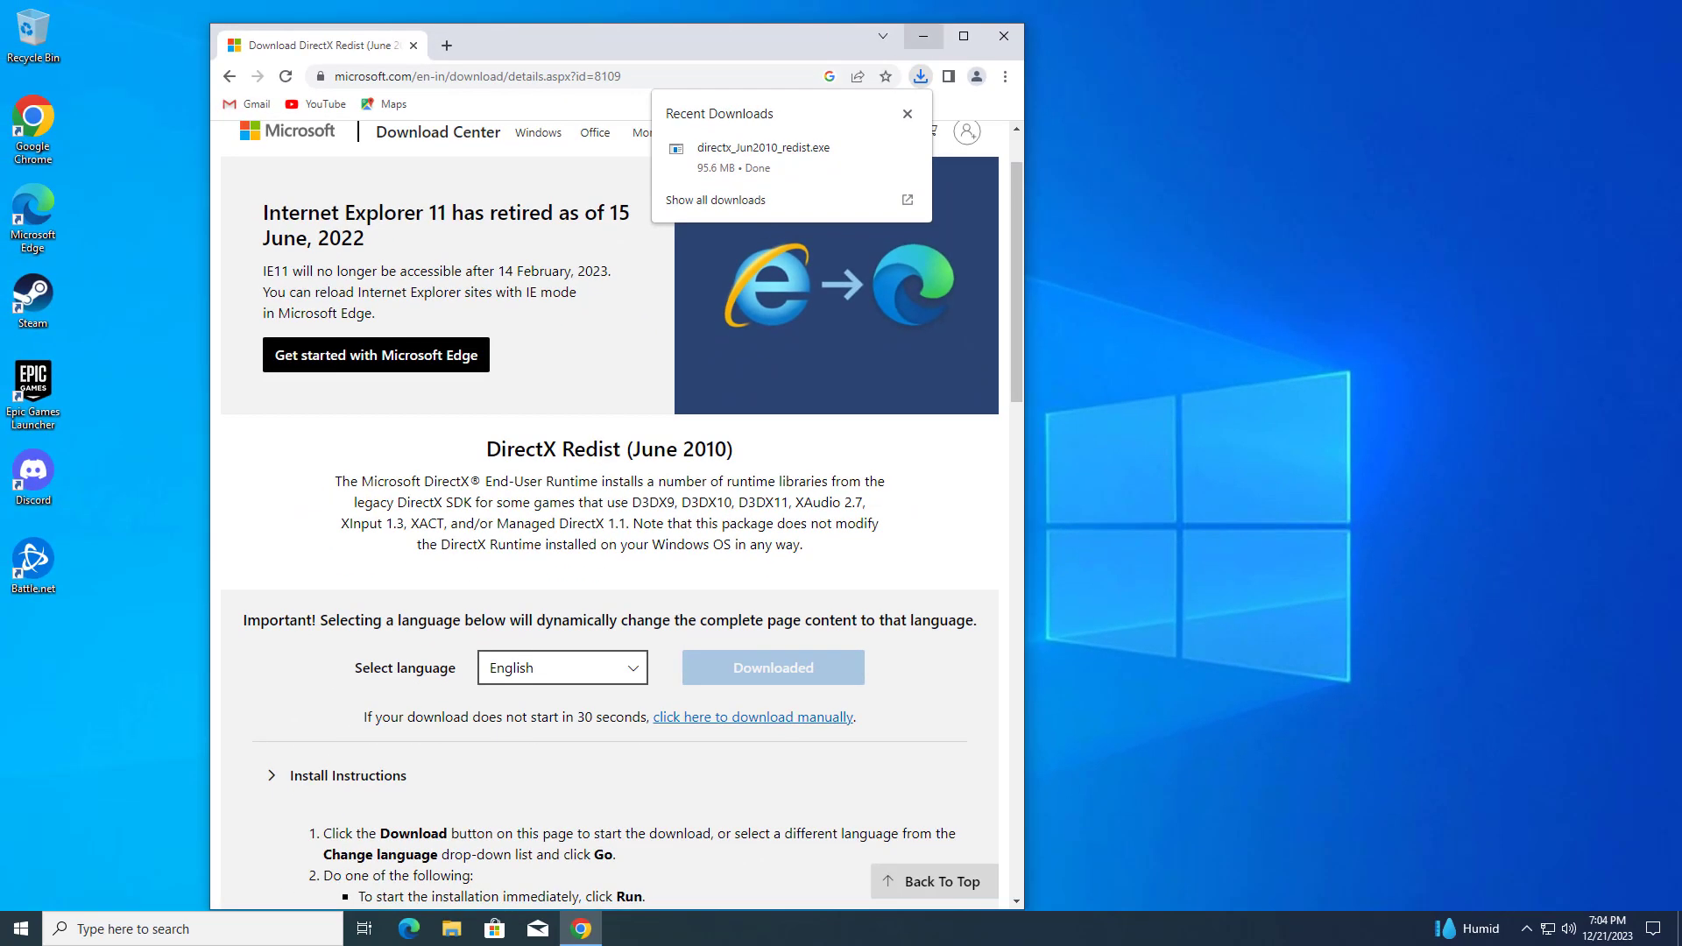
Create a new folder named directx on the desktop and place it below the Battle.net shortcut
{"action": "left_click", "coordinate": [923, 36]}
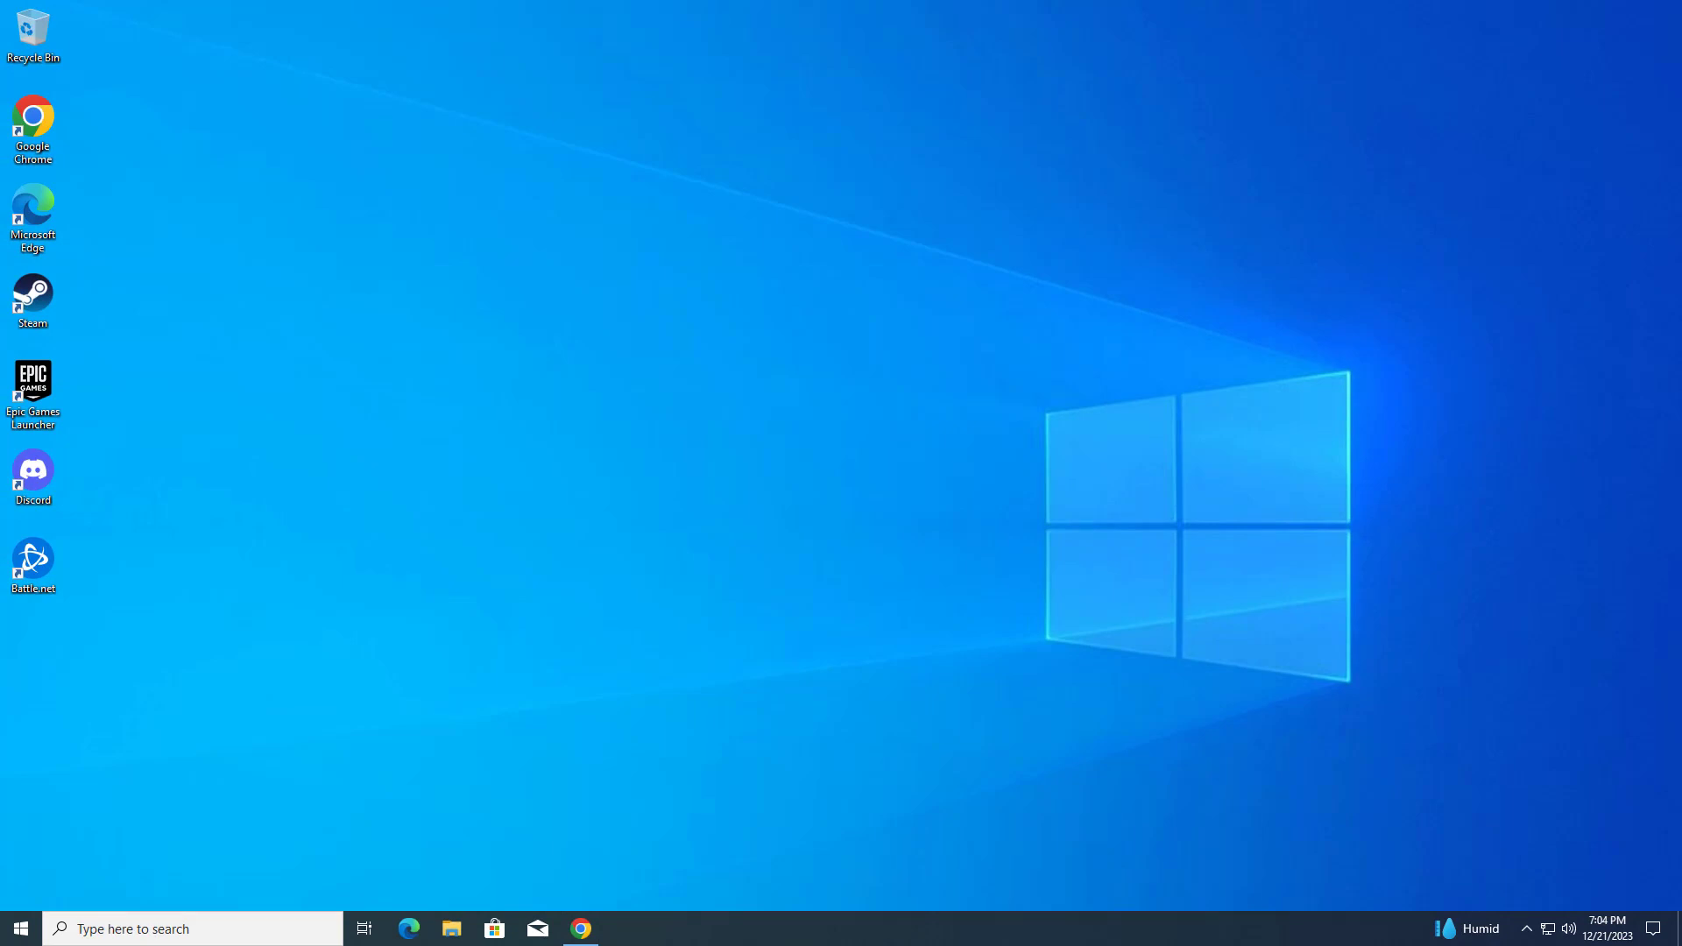
{"action": "right_click", "coordinate": [168, 592]}
{"action": "mouse_move", "coordinate": [210, 711]}
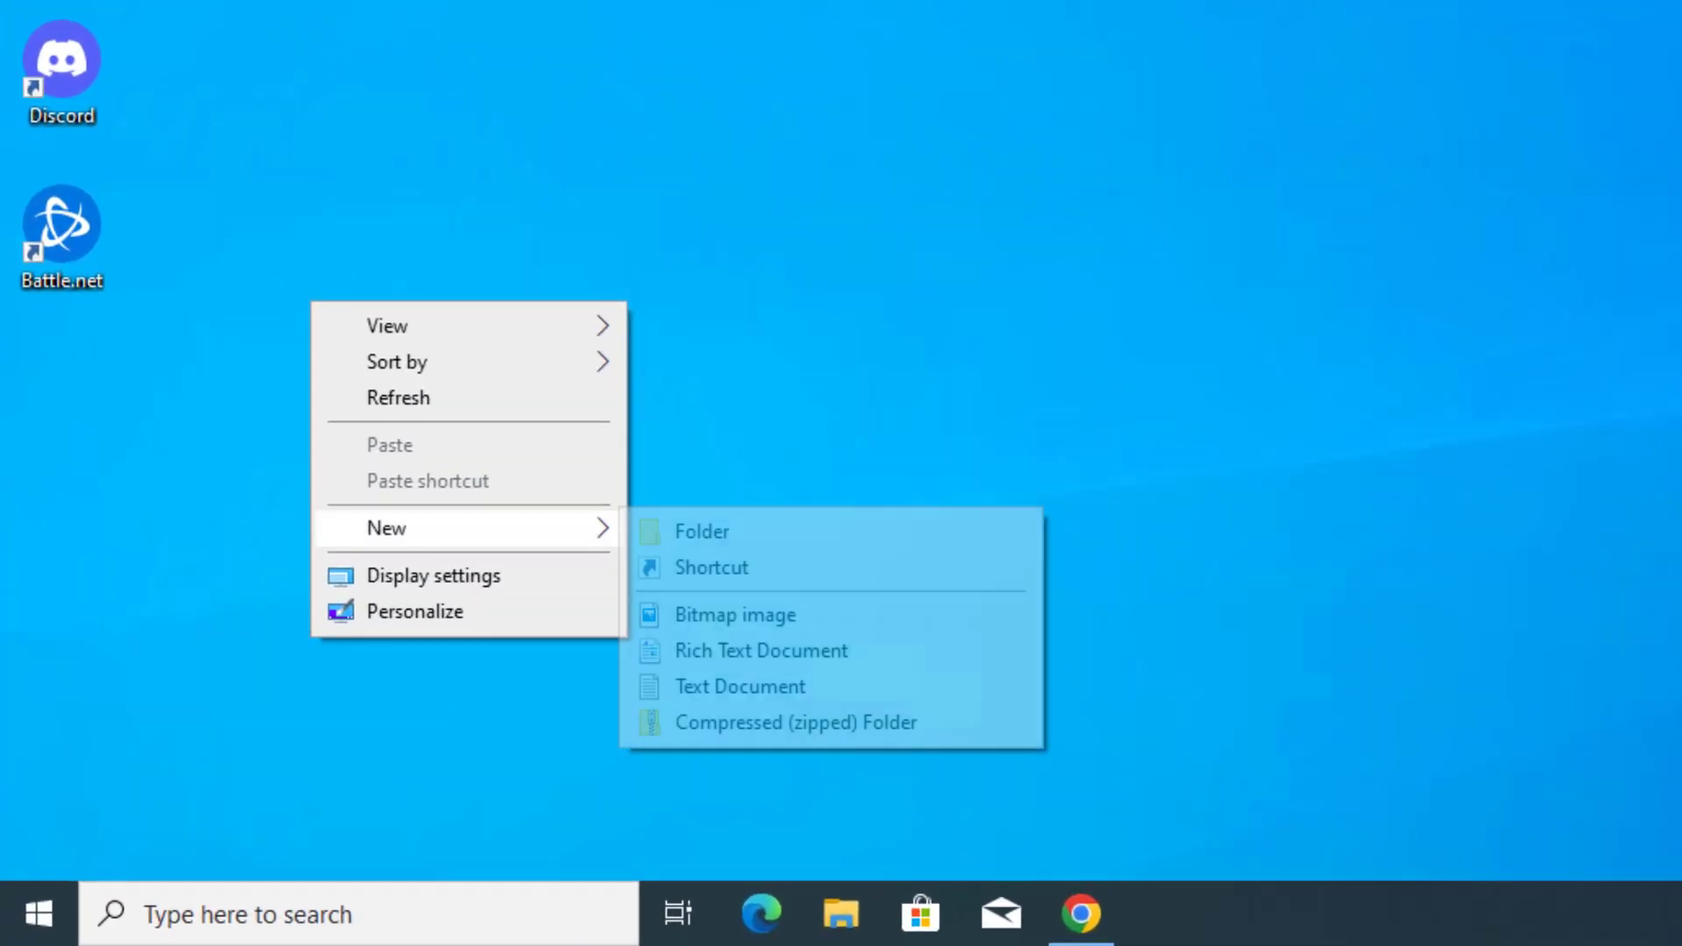
{"action": "left_click", "coordinate": [701, 531]}
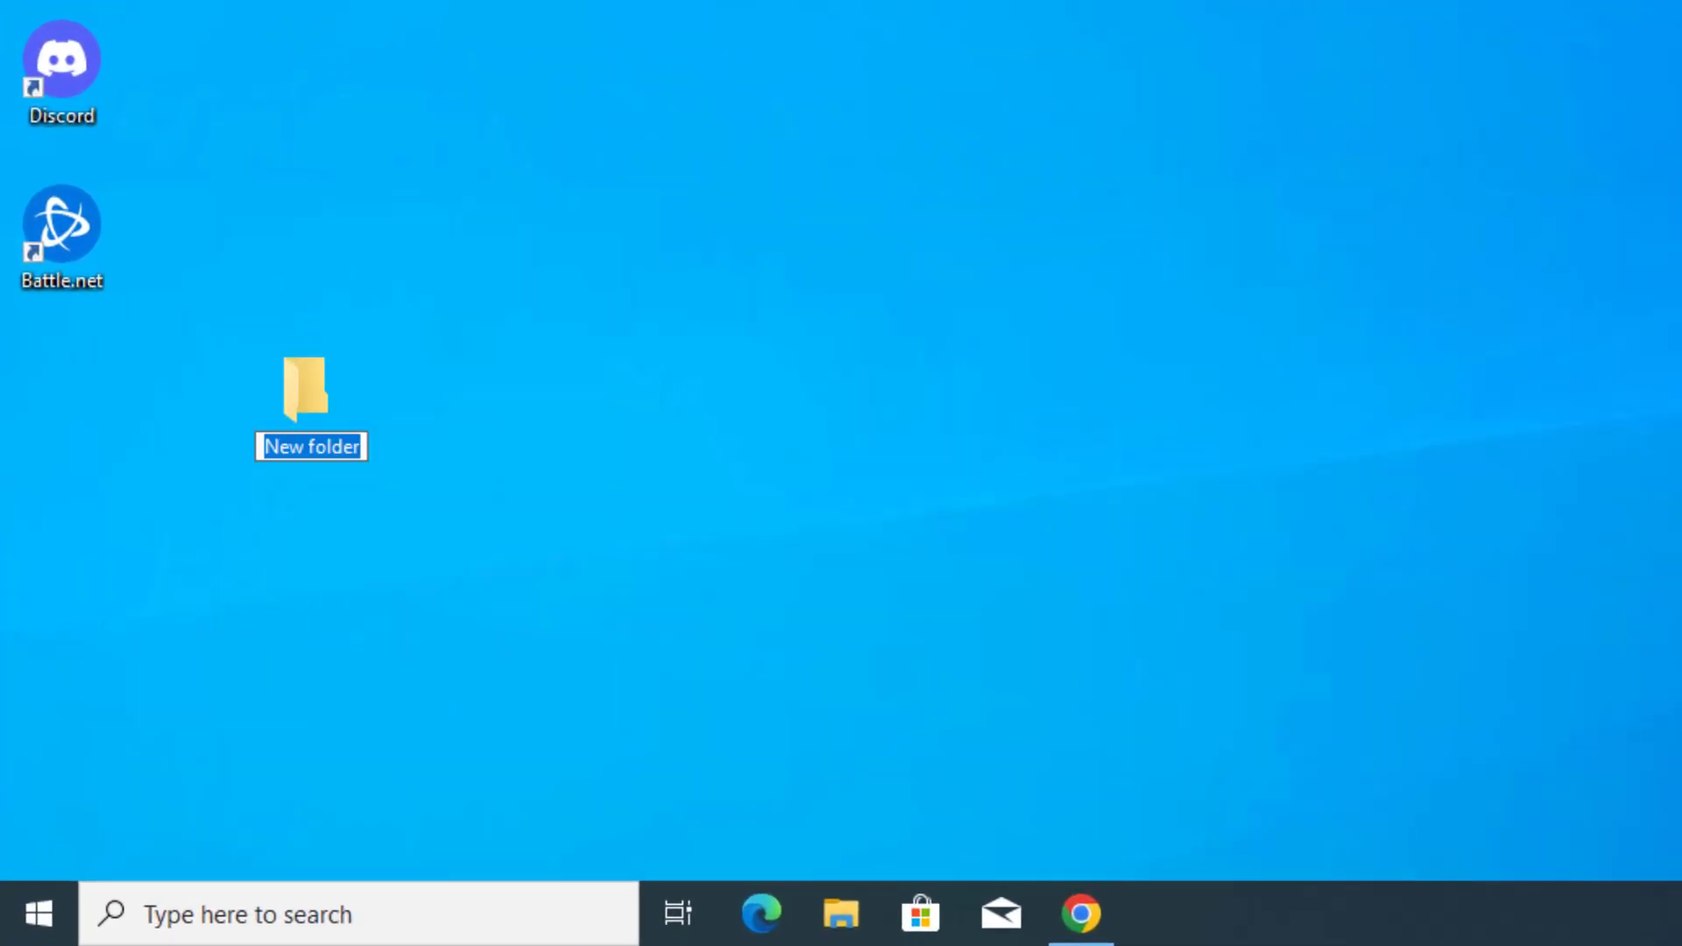
{"action": "type", "text": "directx"}
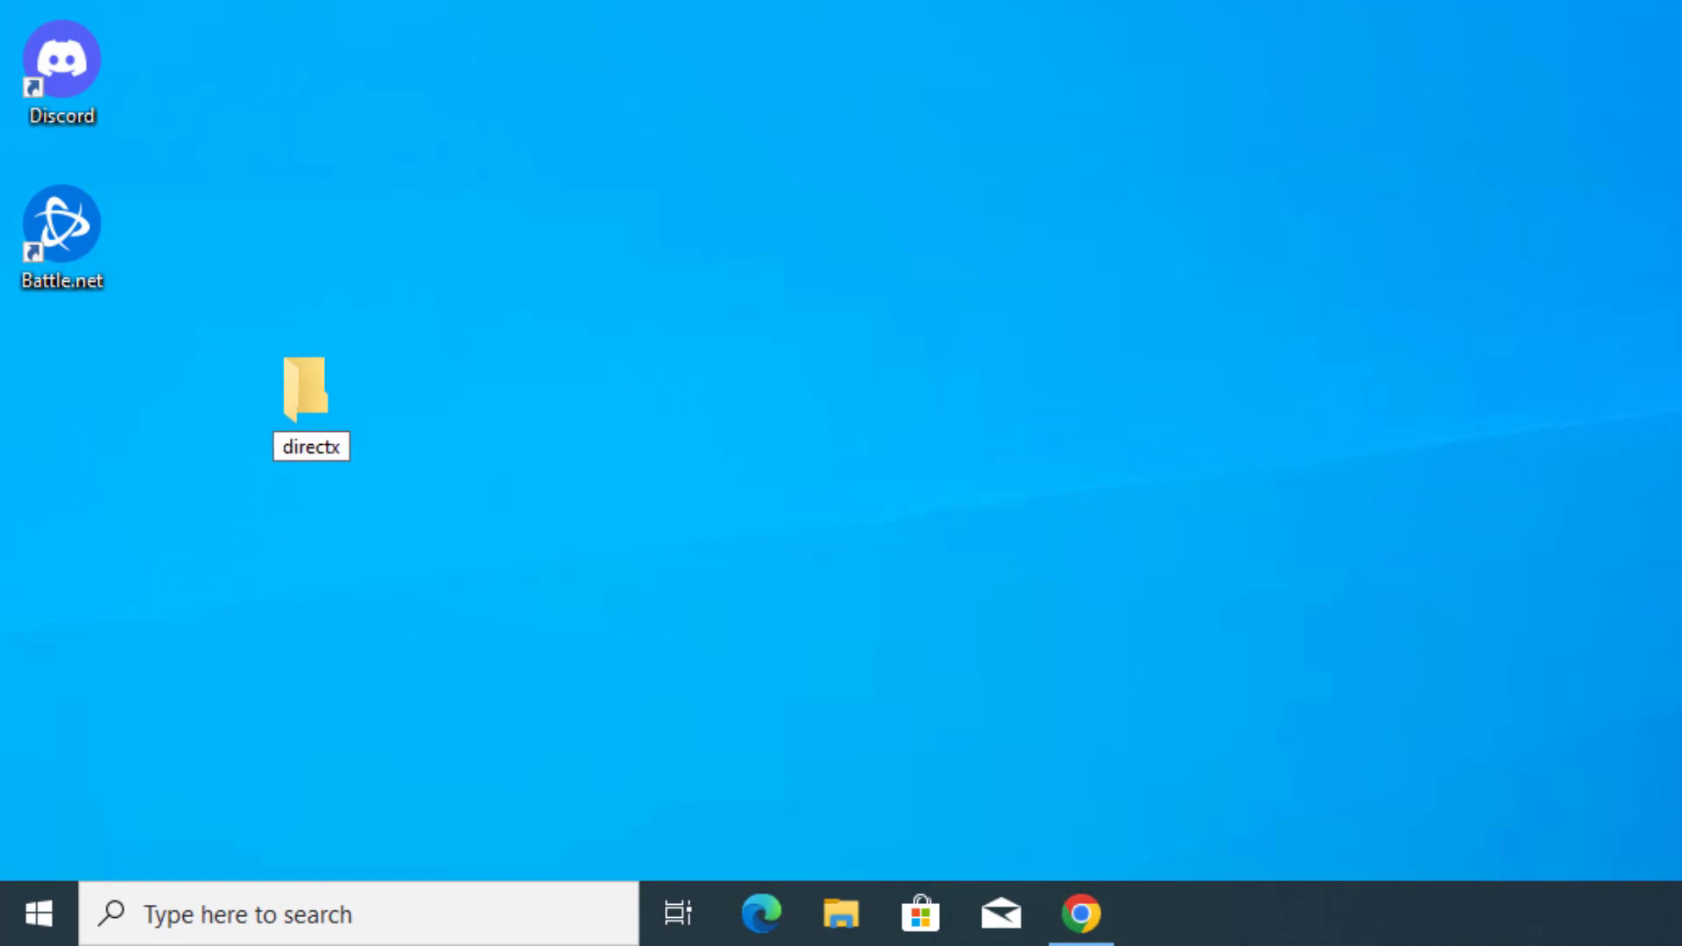
{"action": "key", "text": "Return"}
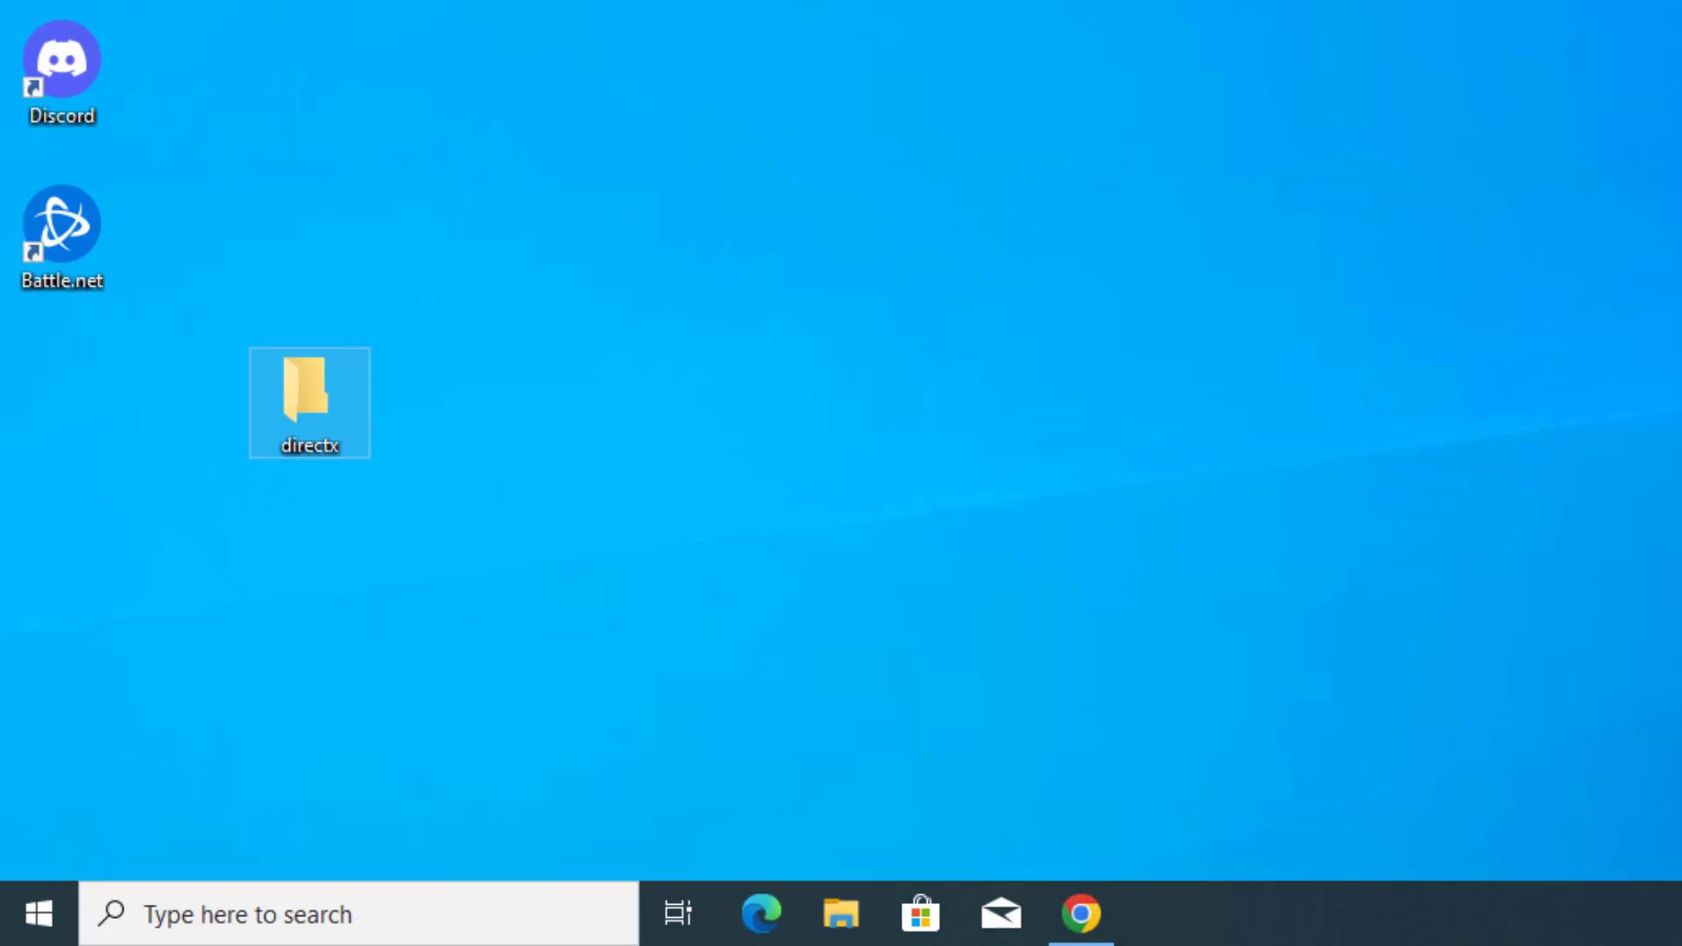
{"action": "left_click_drag", "start_coordinate": [310, 403], "coordinate": [79, 367]}
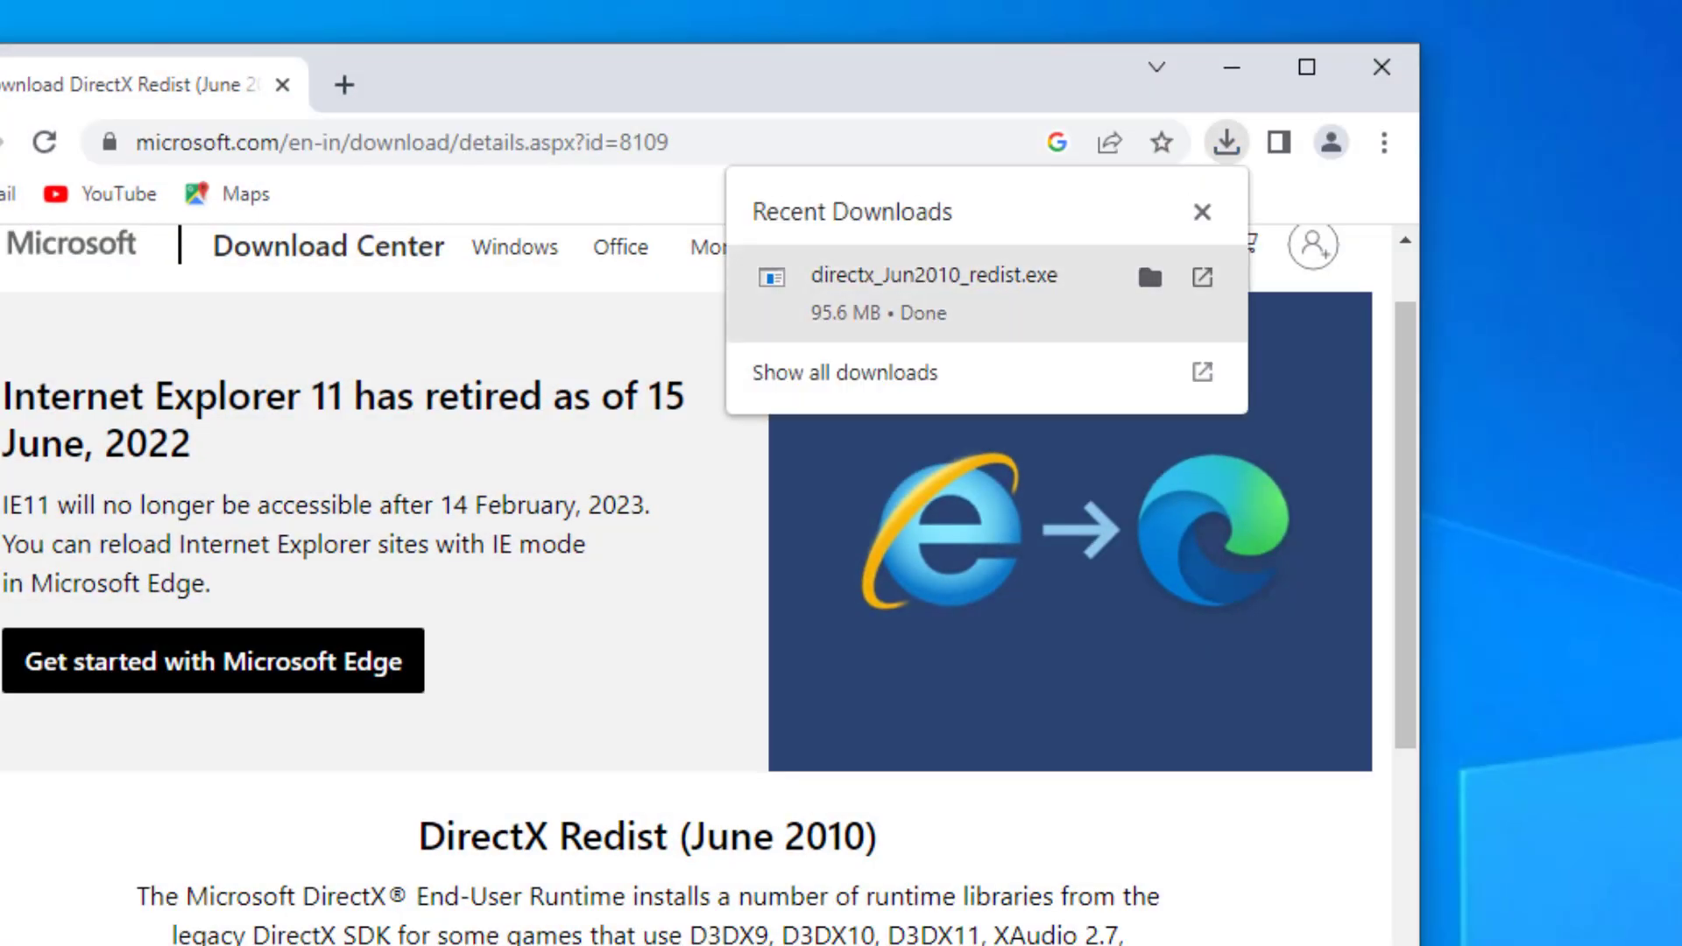
Run the downloaded directx_Jun2010_redist.exe from Chrome and accept its license agreement
{"action": "left_click", "coordinate": [934, 293]}
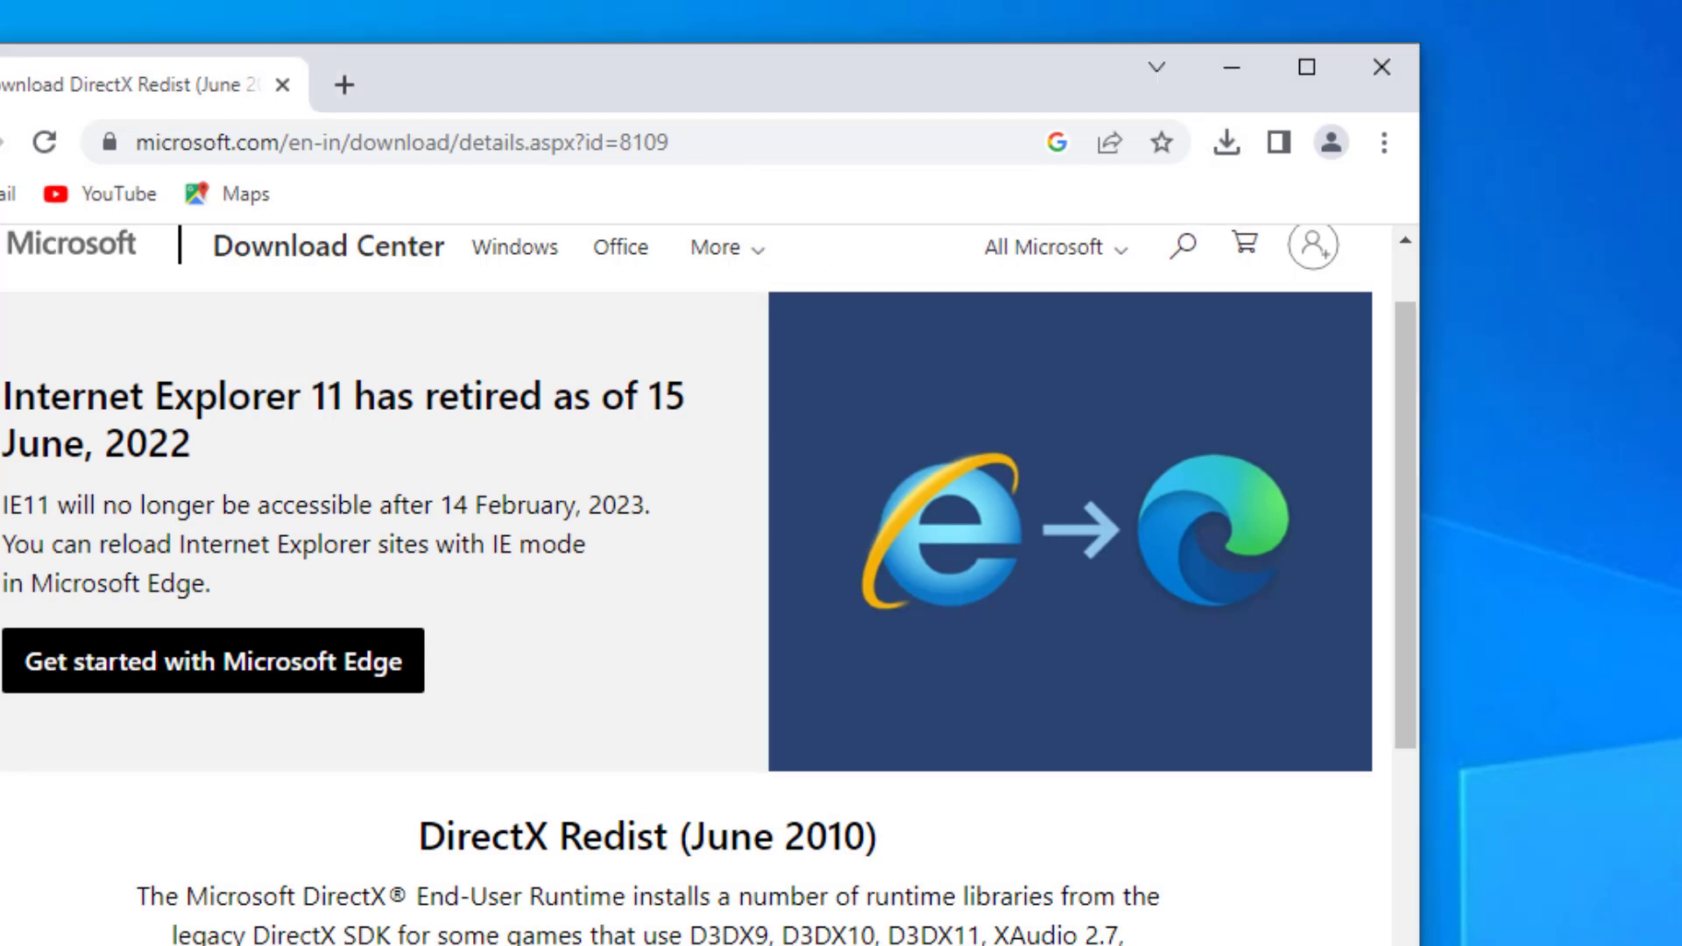
{"action": "left_click", "coordinate": [1232, 68]}
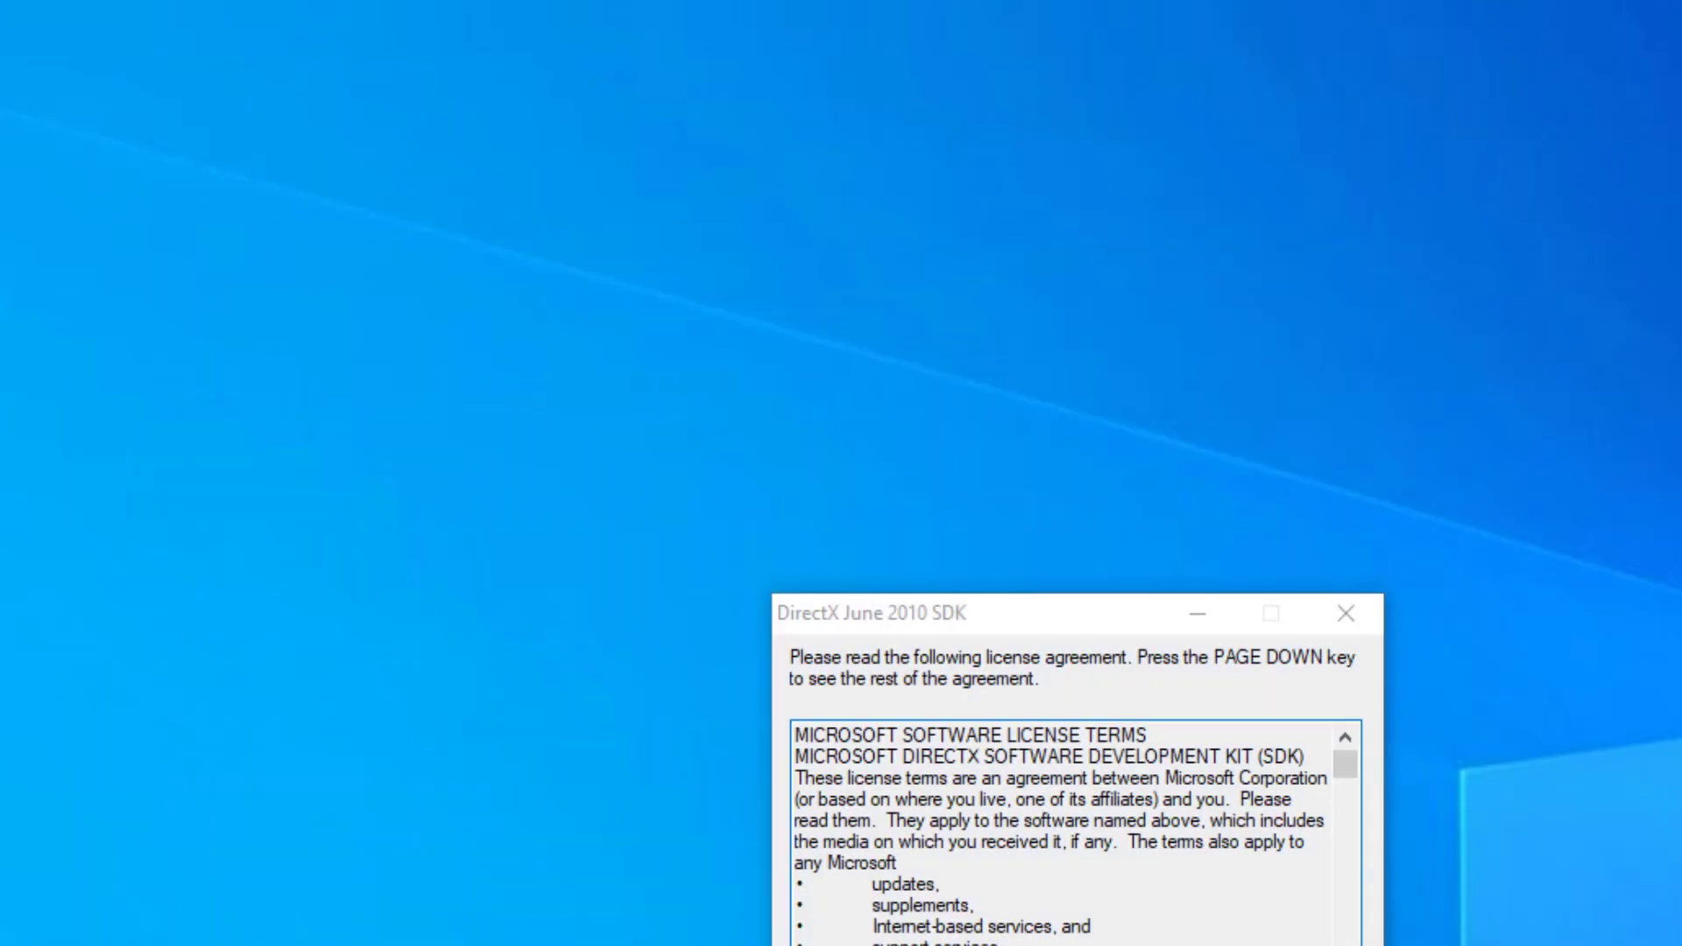
{"action": "scroll", "coordinate": [1061, 832], "scroll_direction": "down", "scroll_amount": 2}
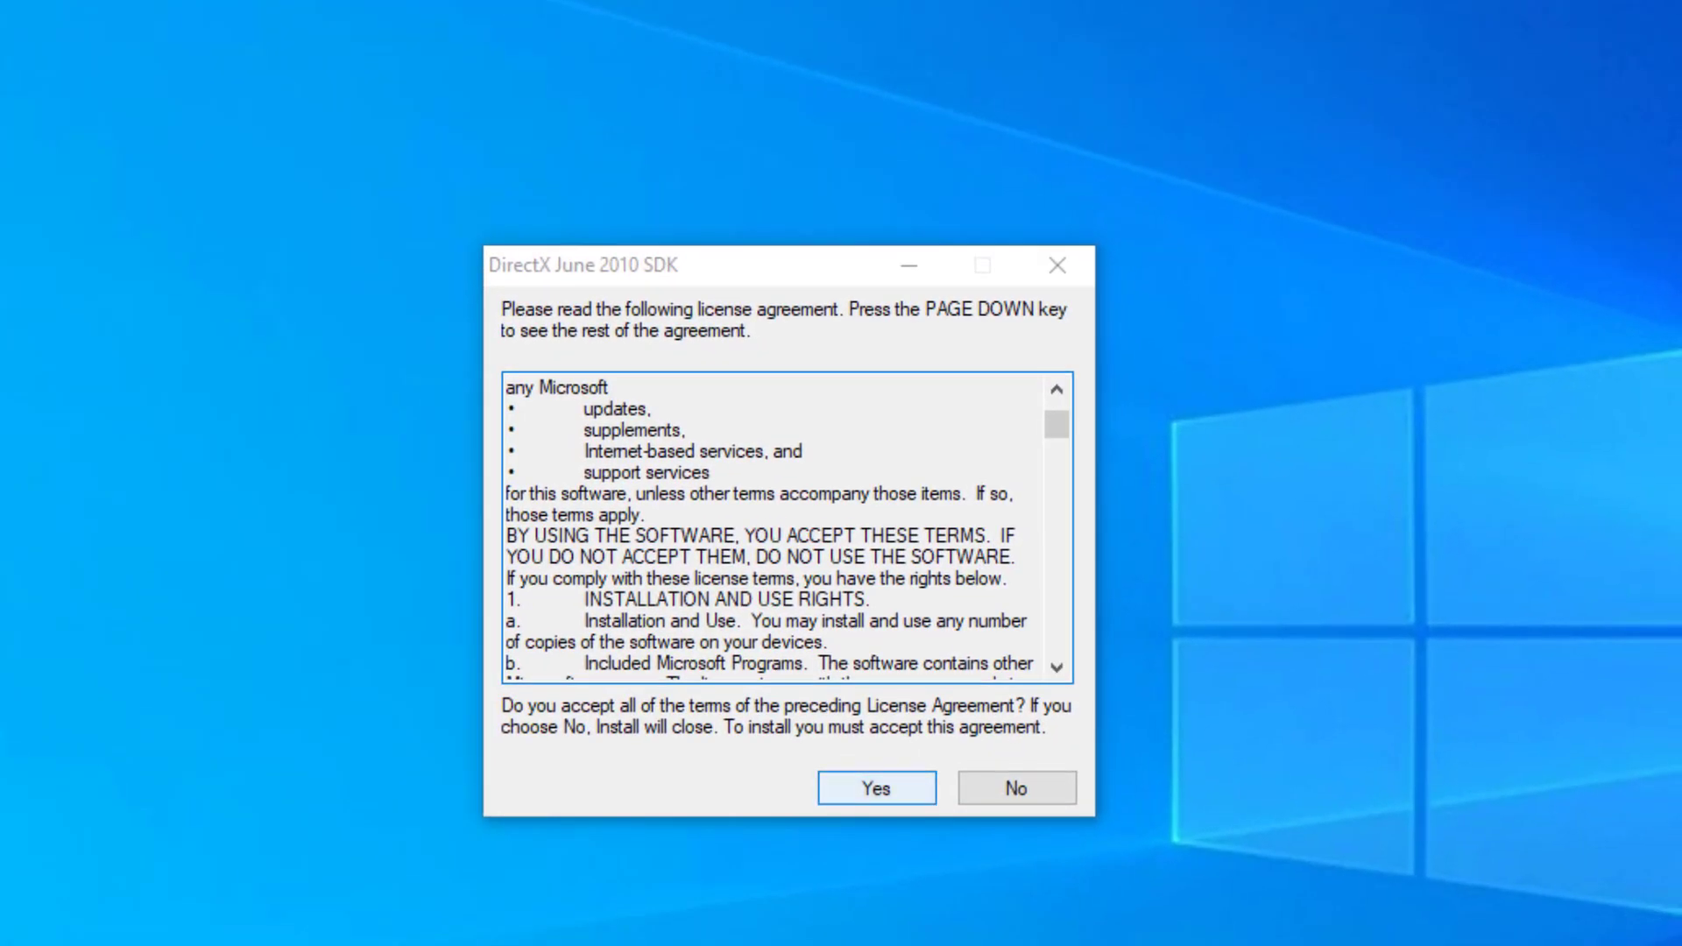
{"action": "key", "text": "Return"}
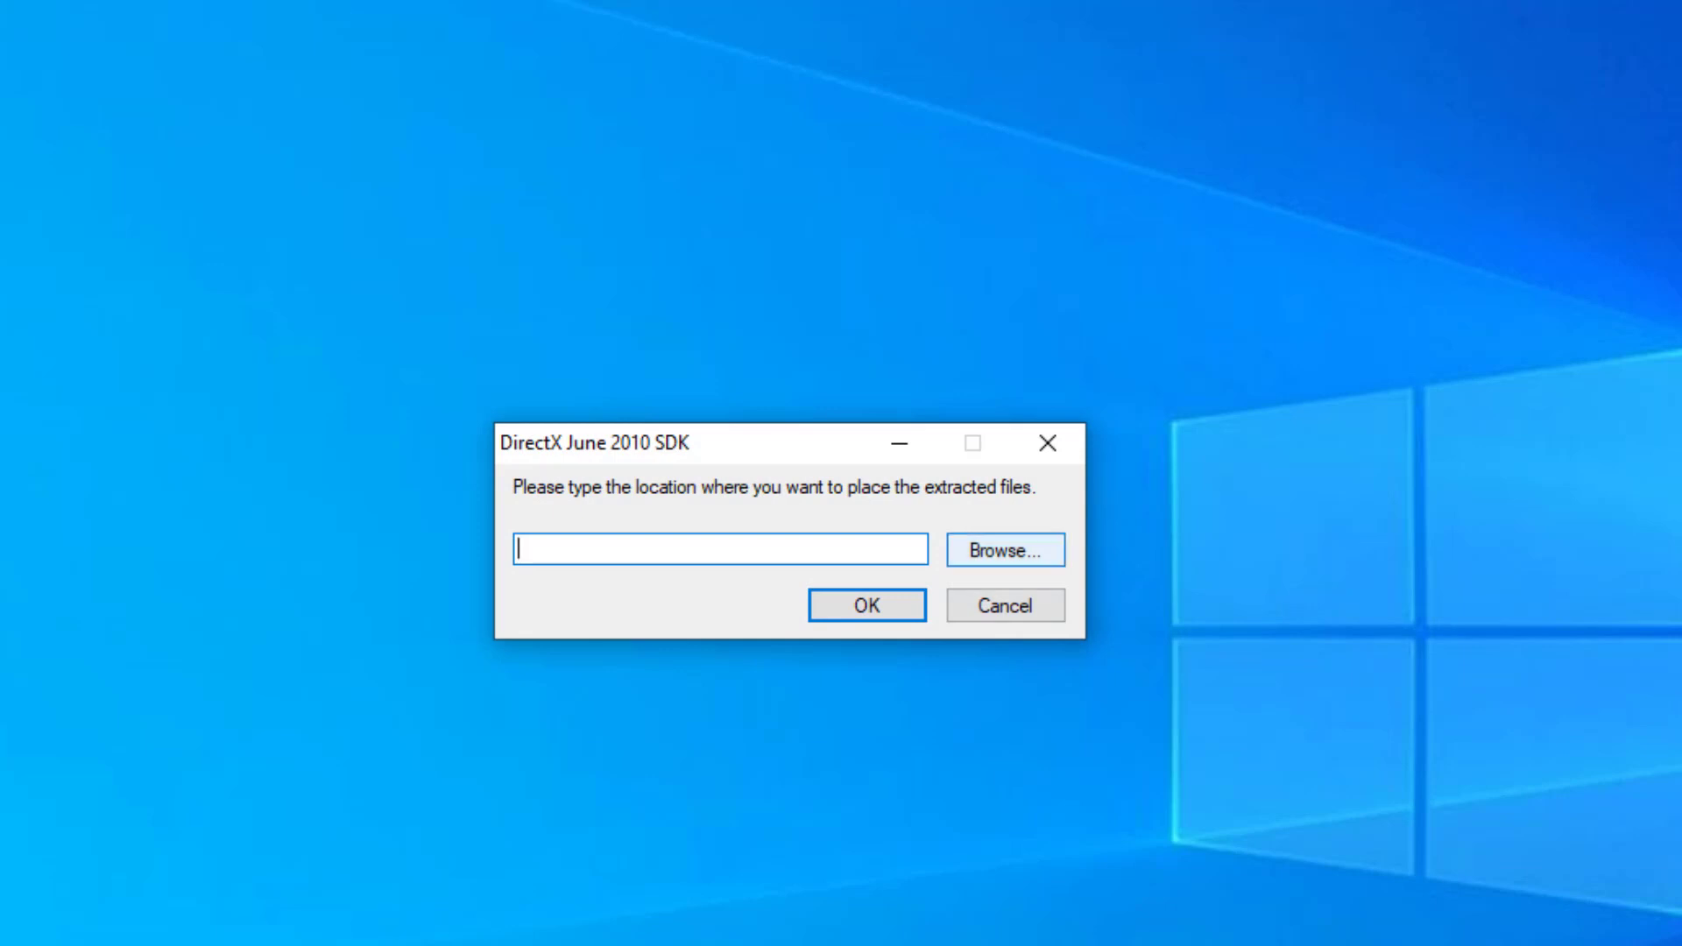
Choose the directx folder on the Desktop as the extraction location and extract the files there
{"action": "left_click", "coordinate": [1005, 551]}
{"action": "key", "text": "Return"}
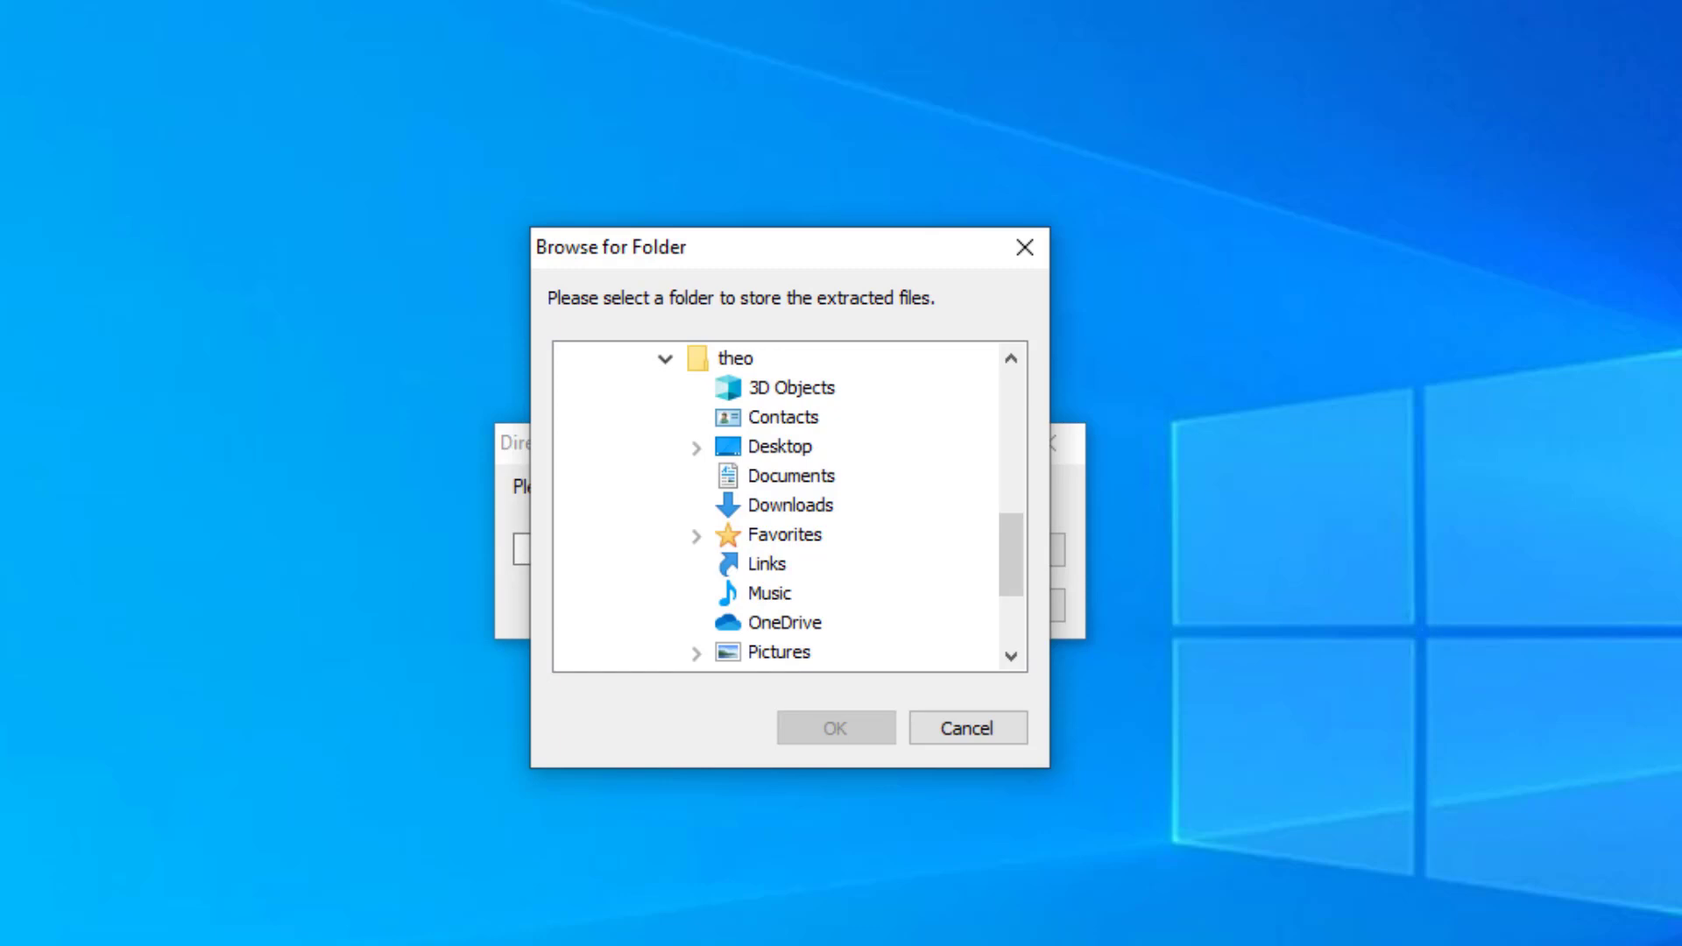
{"action": "left_click", "coordinate": [697, 447]}
{"action": "left_click", "coordinate": [792, 476]}
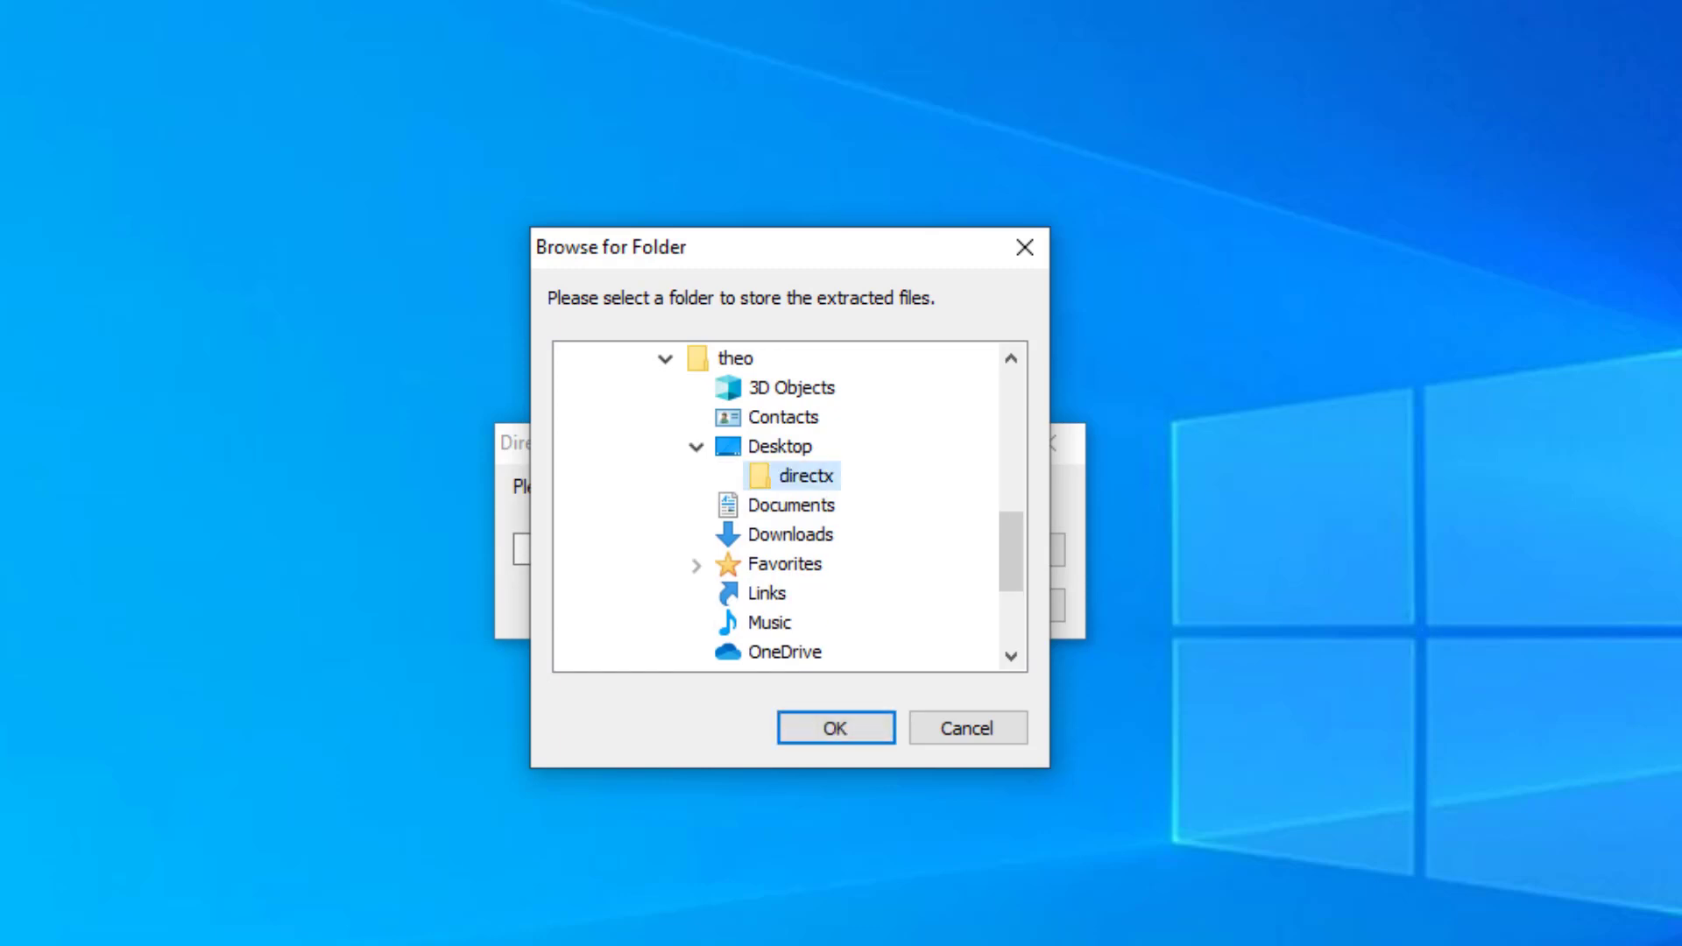
{"action": "key", "text": "Return"}
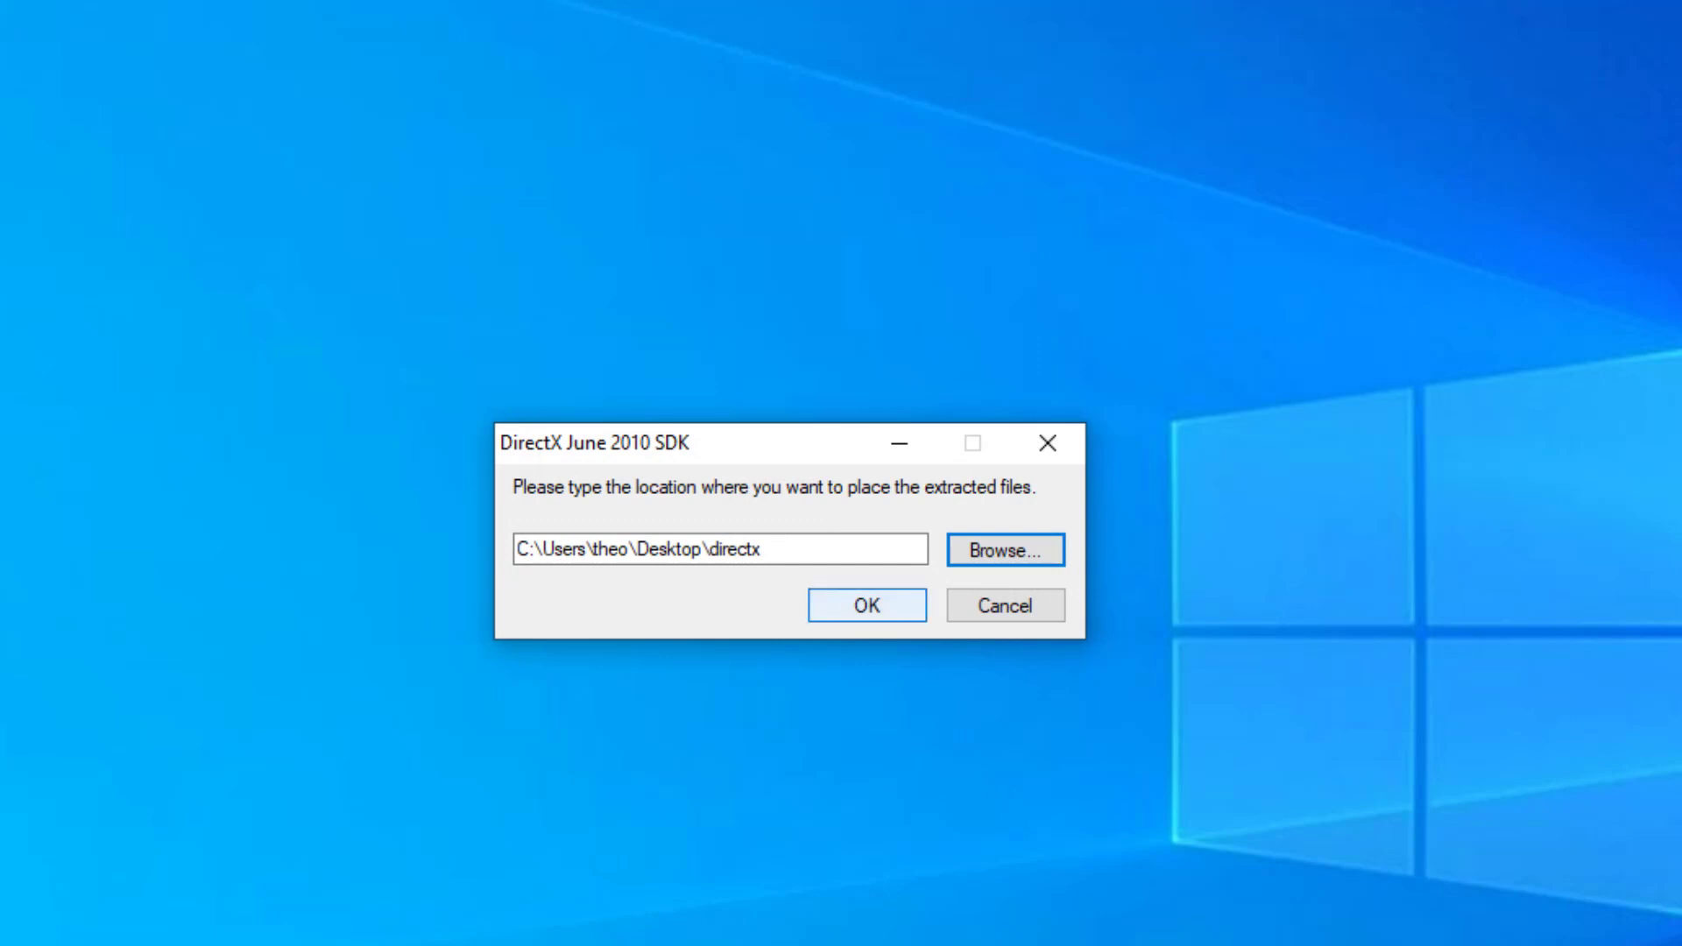
{"action": "left_click", "coordinate": [867, 606]}
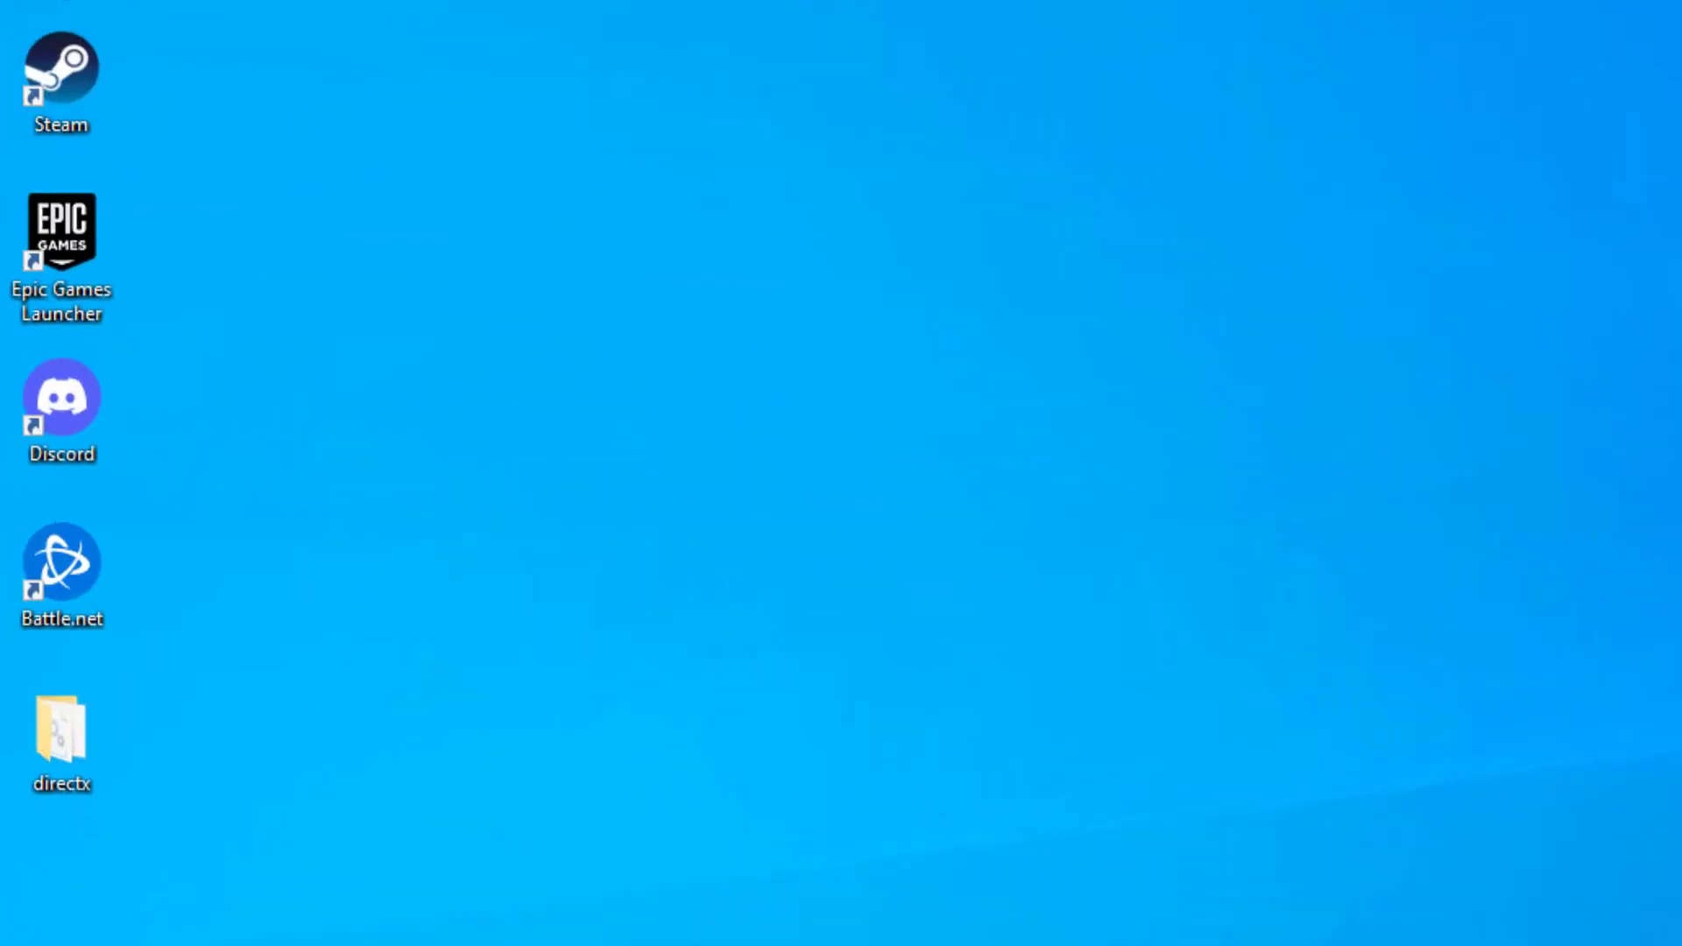
Launch DXSETUP from the directx desktop folder and allow it to make changes to the device
{"action": "double_click", "coordinate": [60, 736]}
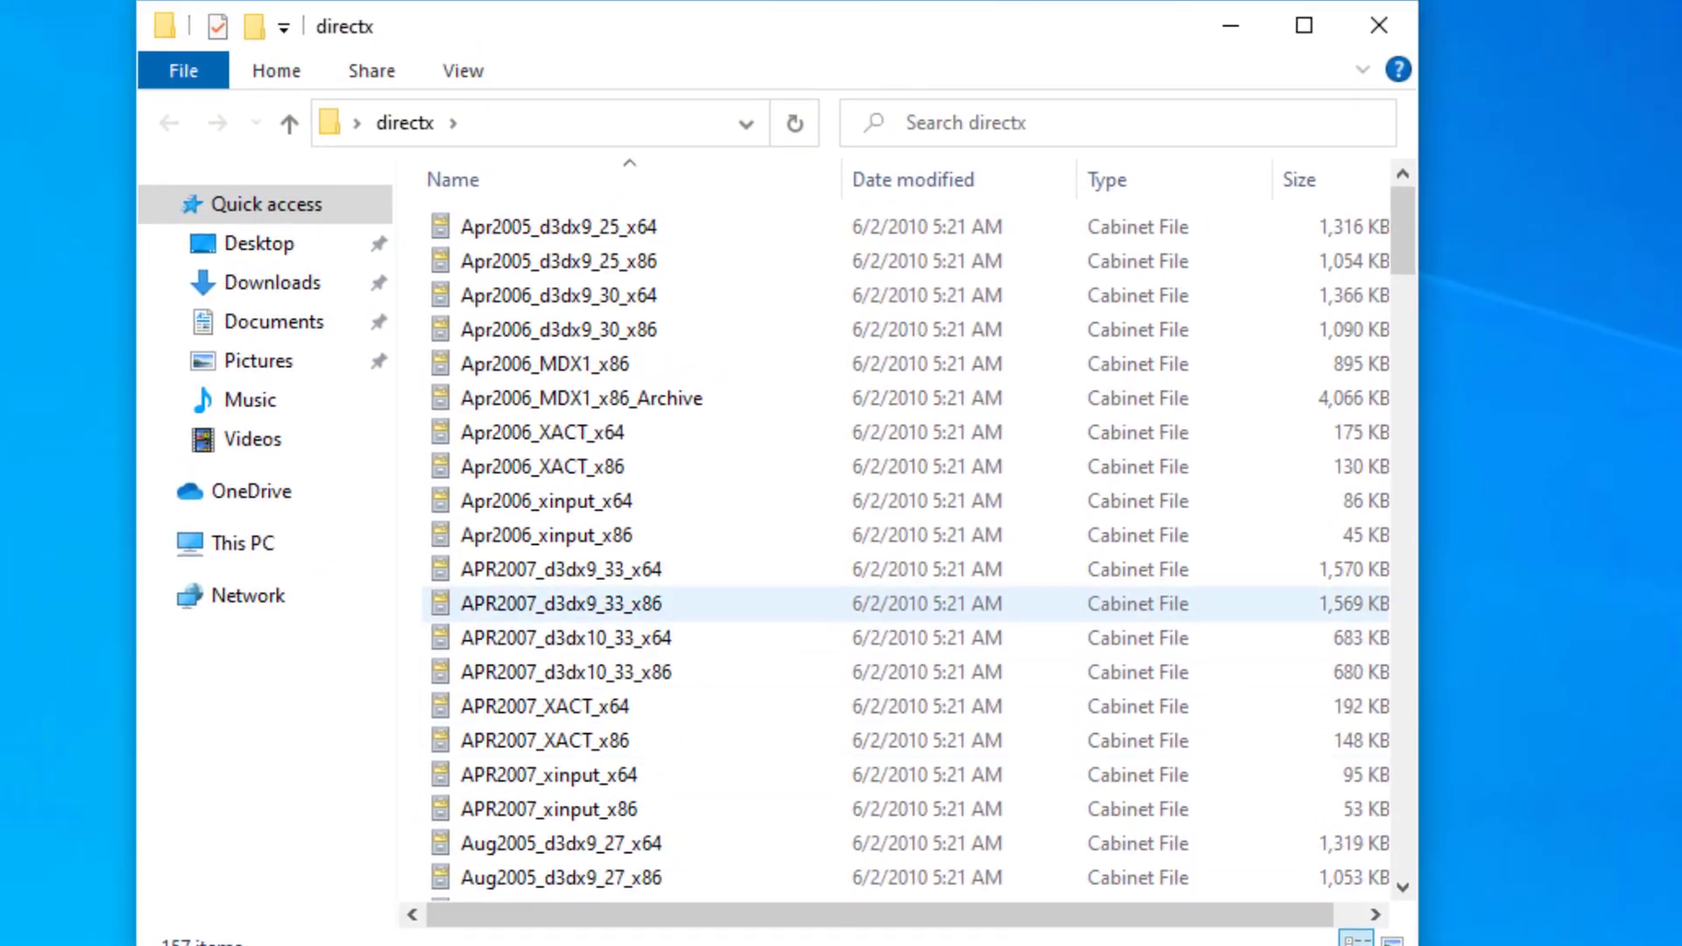
{"action": "scroll", "coordinate": [617, 526], "scroll_direction": "down", "scroll_amount": 4}
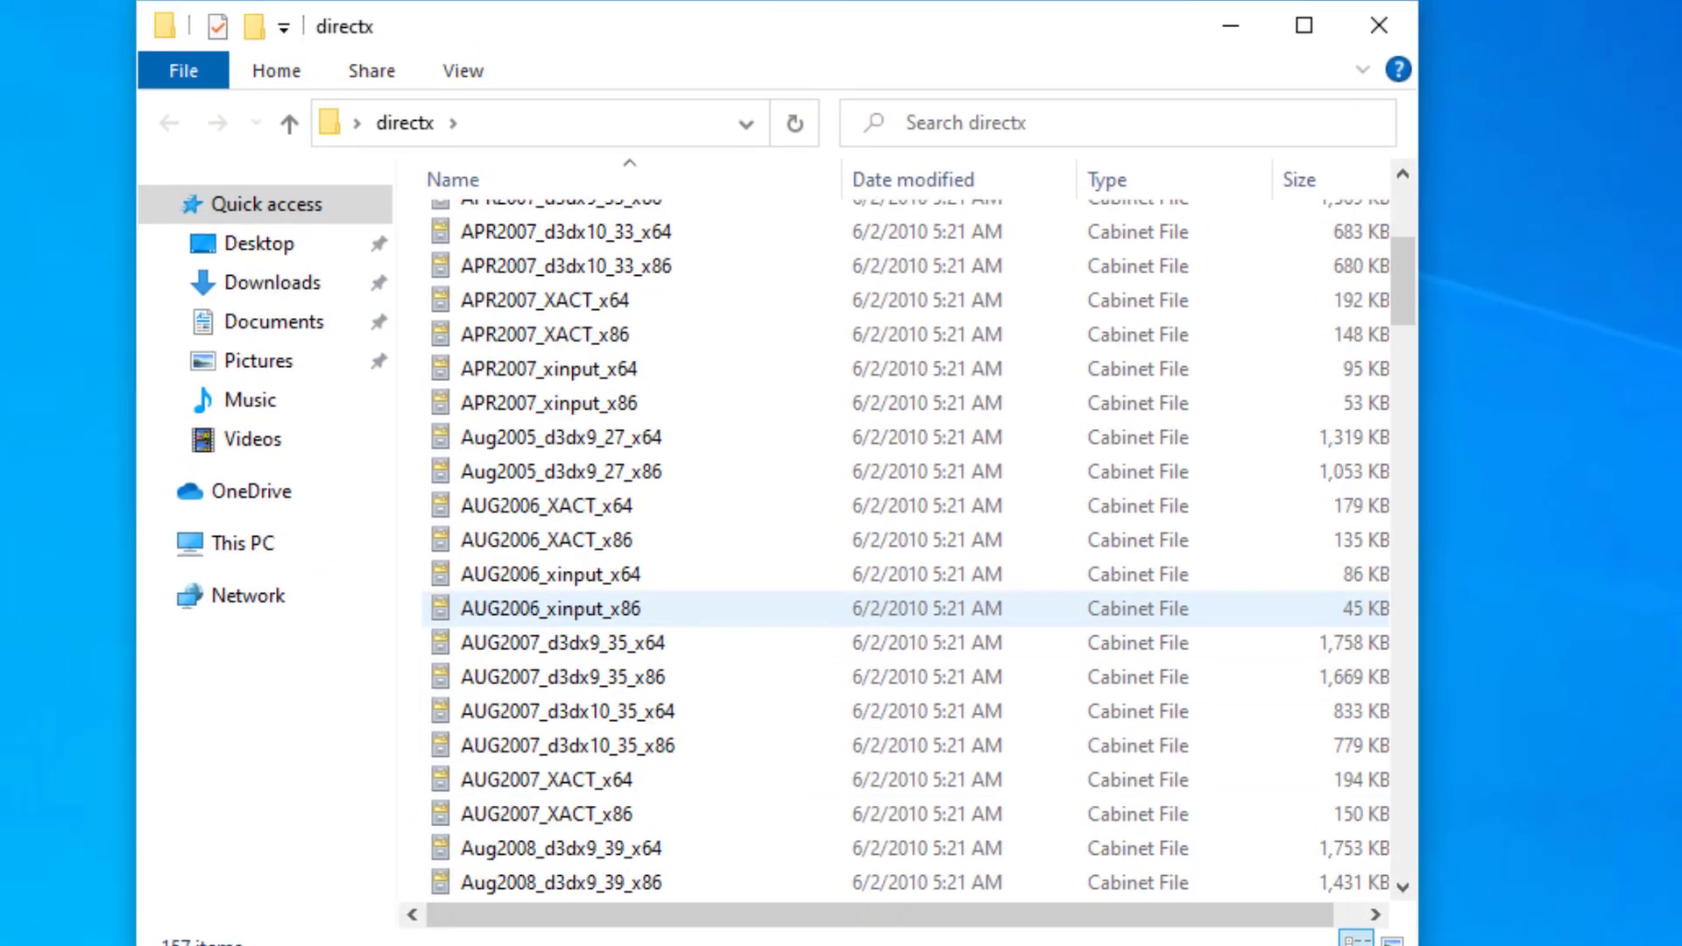
{"action": "scroll", "coordinate": [631, 608], "scroll_direction": "down", "scroll_amount": 1}
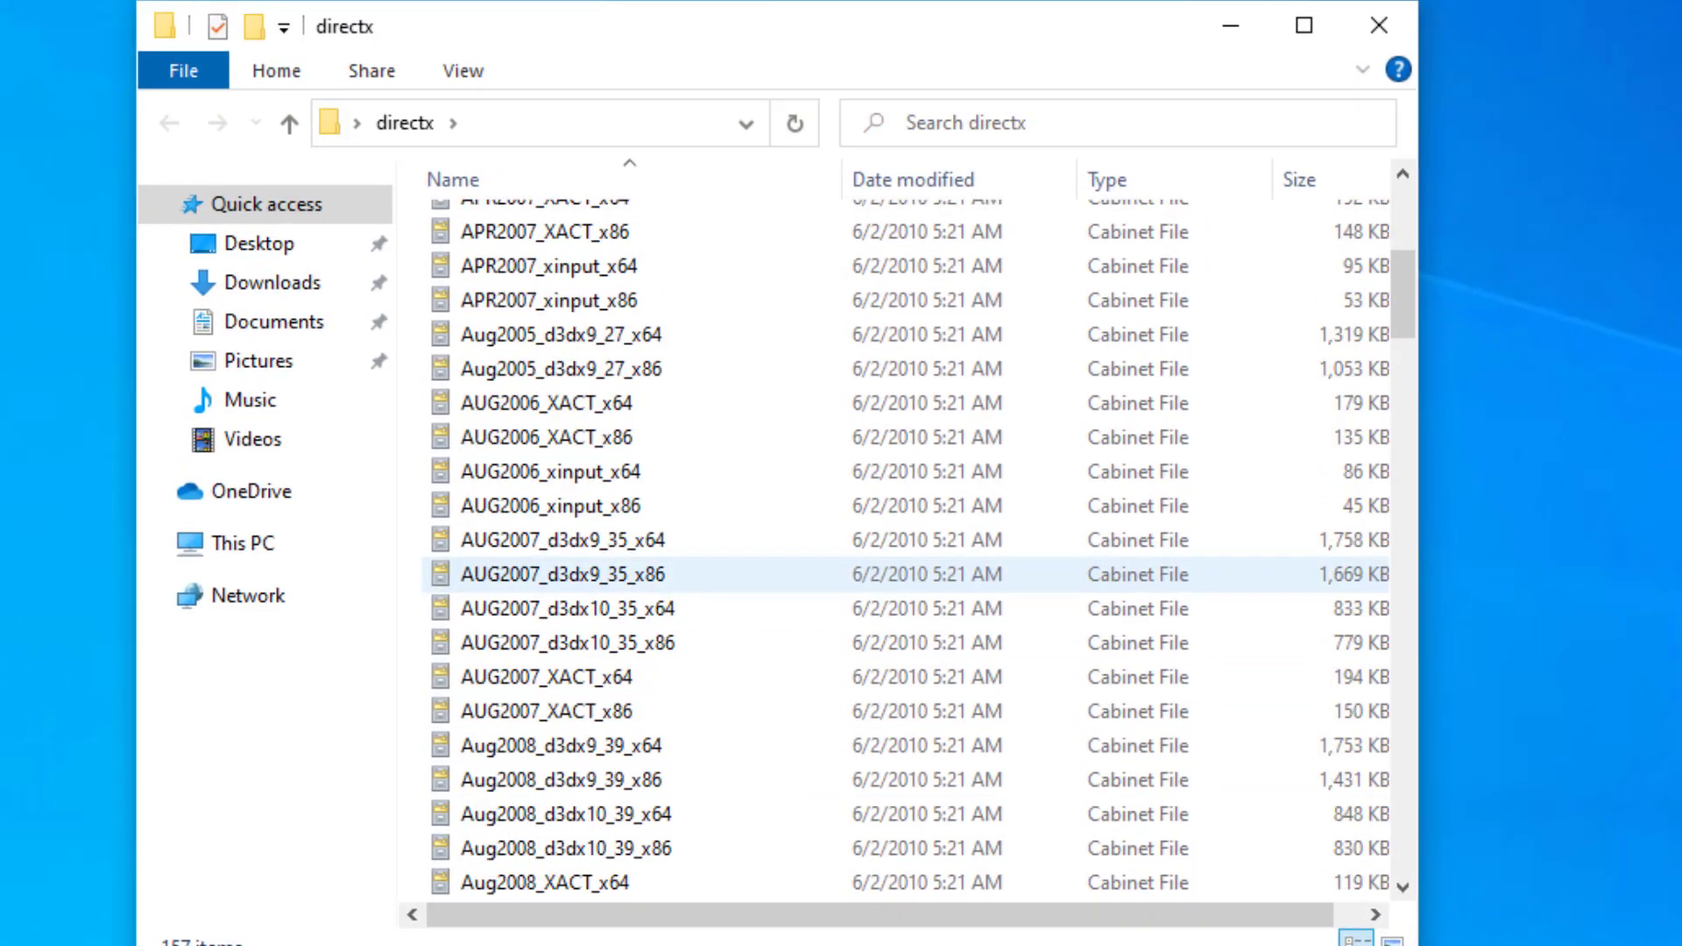
{"action": "left_click", "coordinate": [734, 578]}
{"action": "key", "text": "d"}
{"action": "key", "text": "x"}
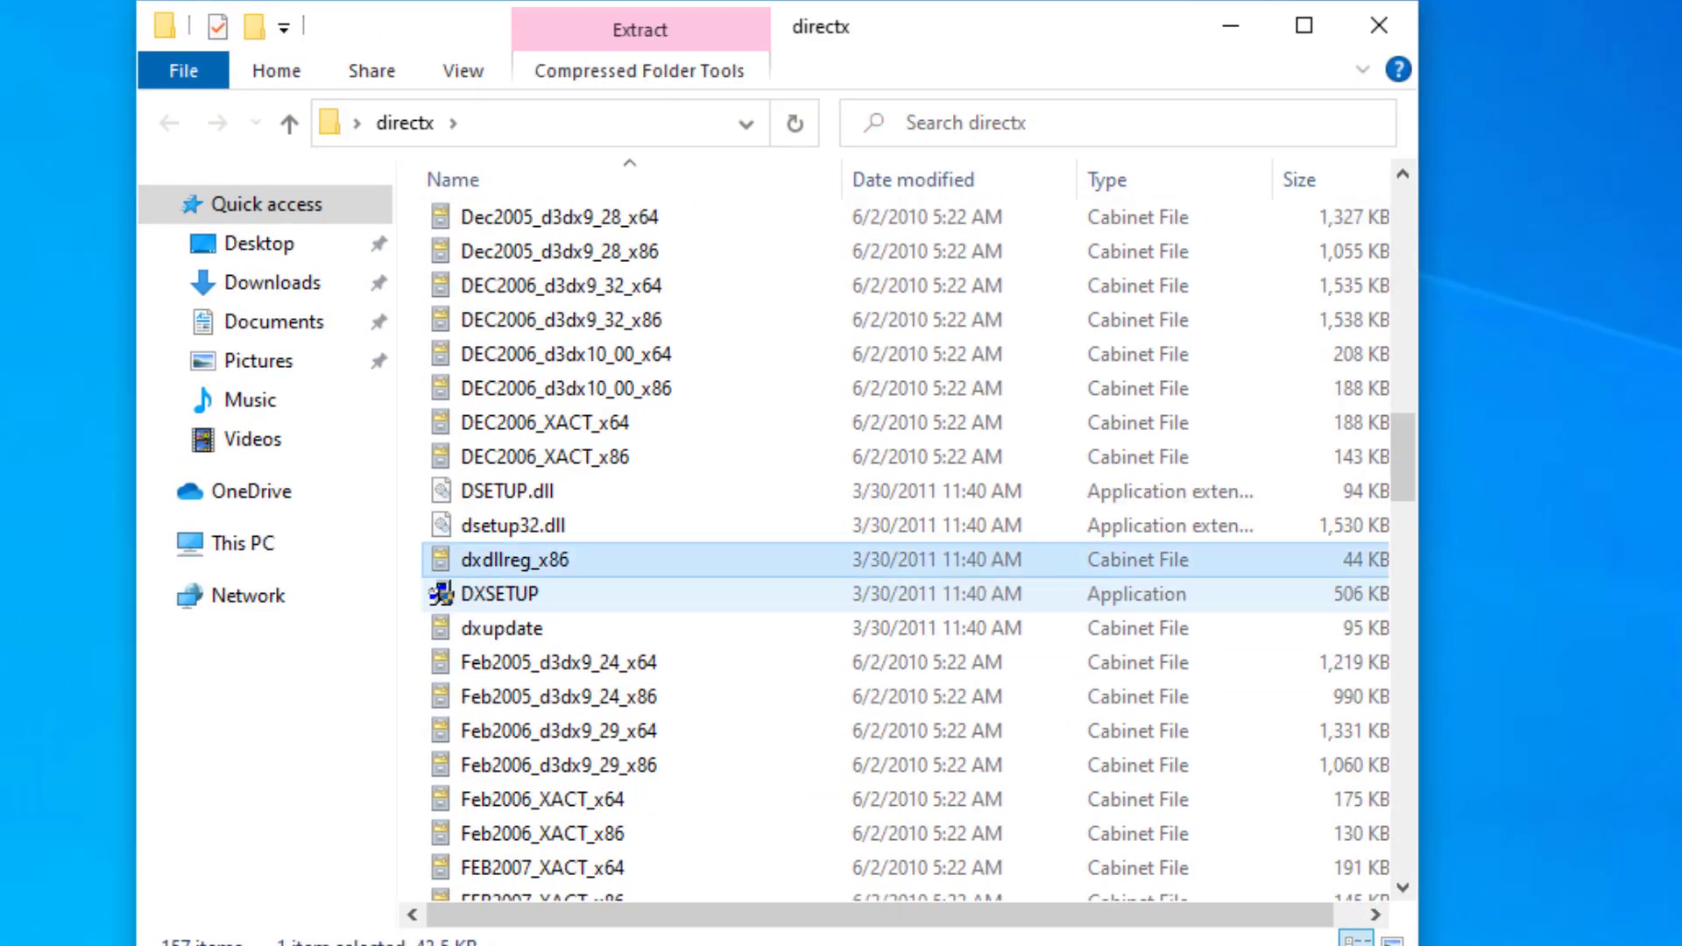
{"action": "key", "text": "s"}
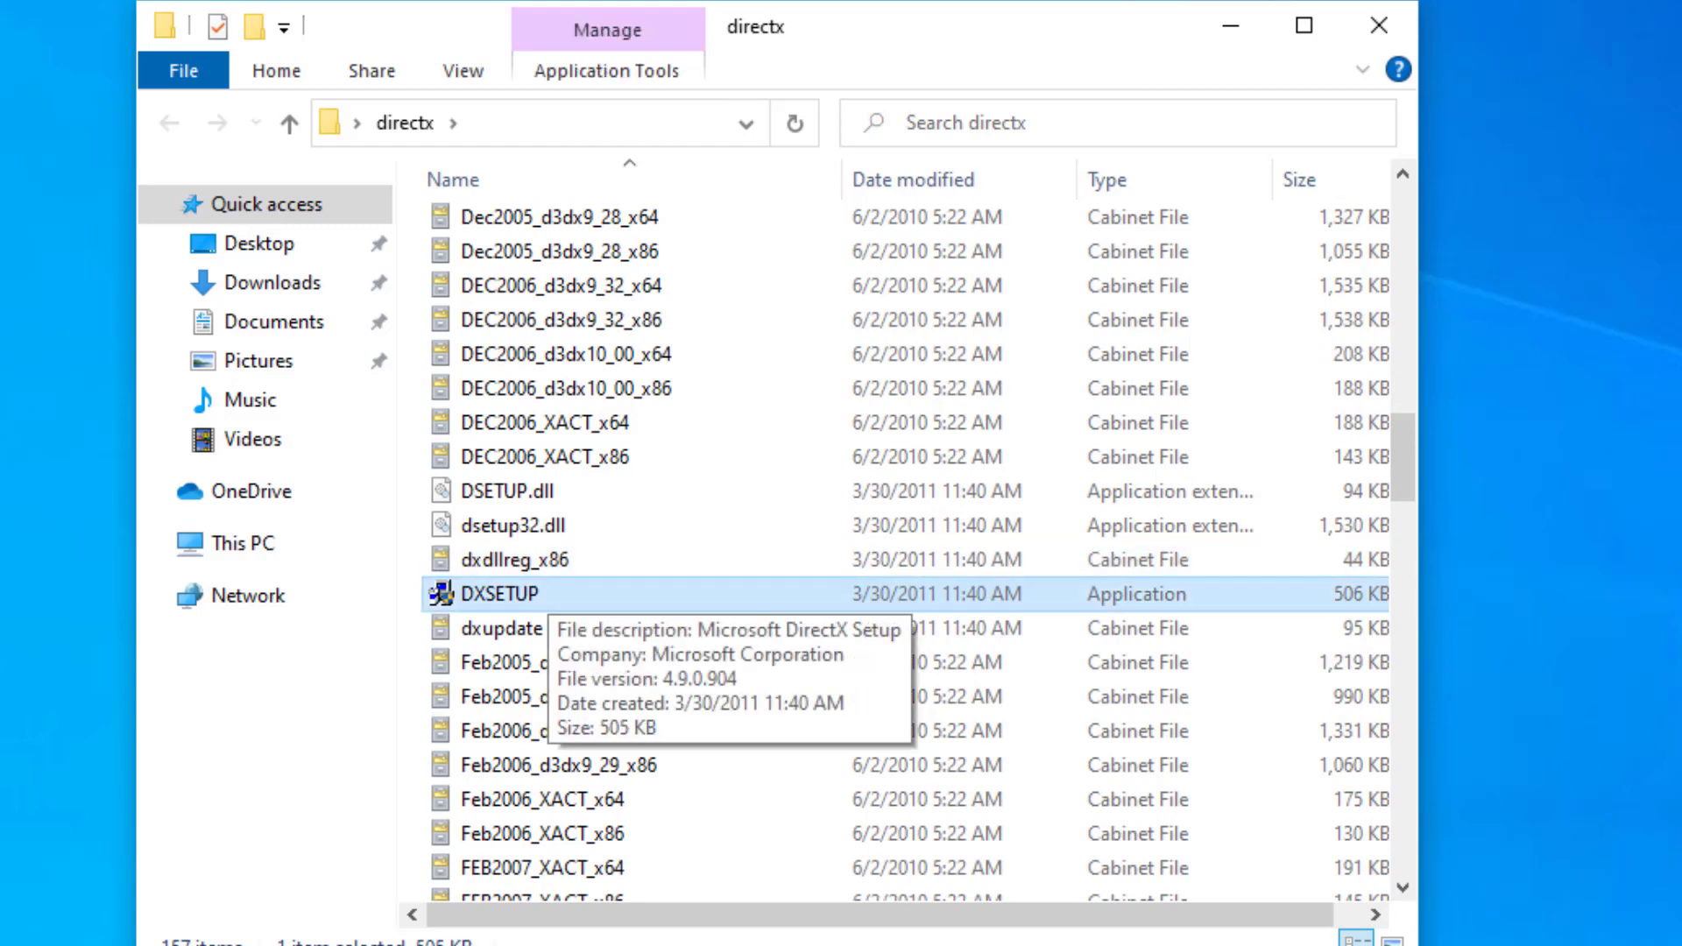
{"action": "key", "text": "Return"}
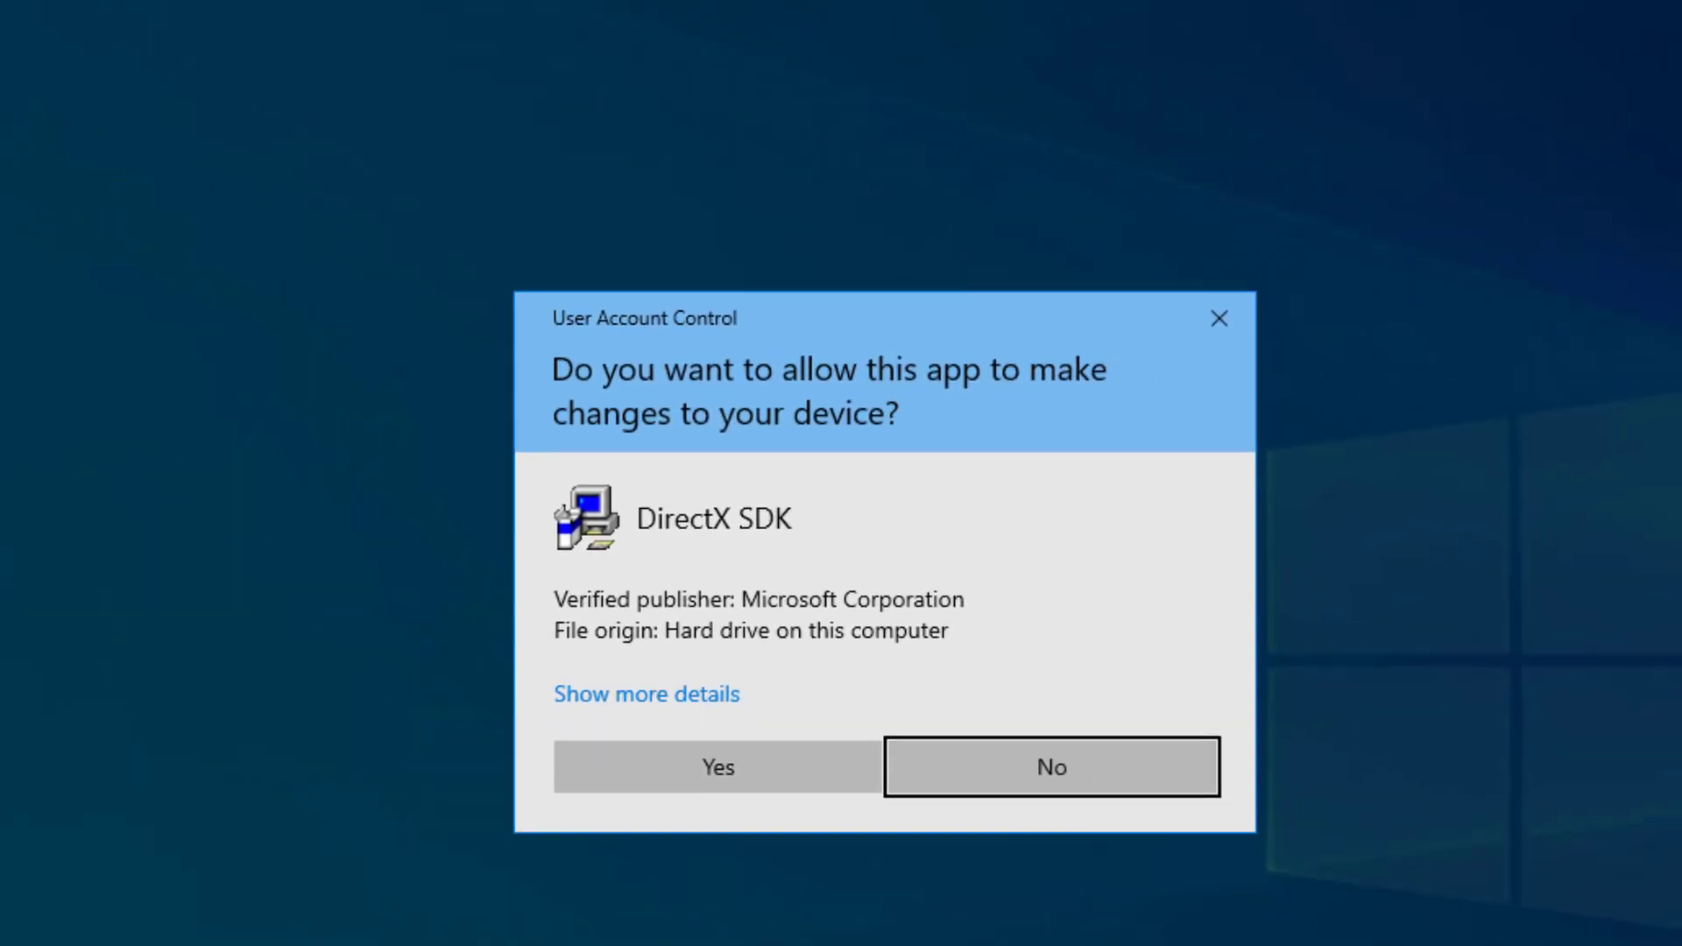
{"action": "left_click", "coordinate": [692, 758]}
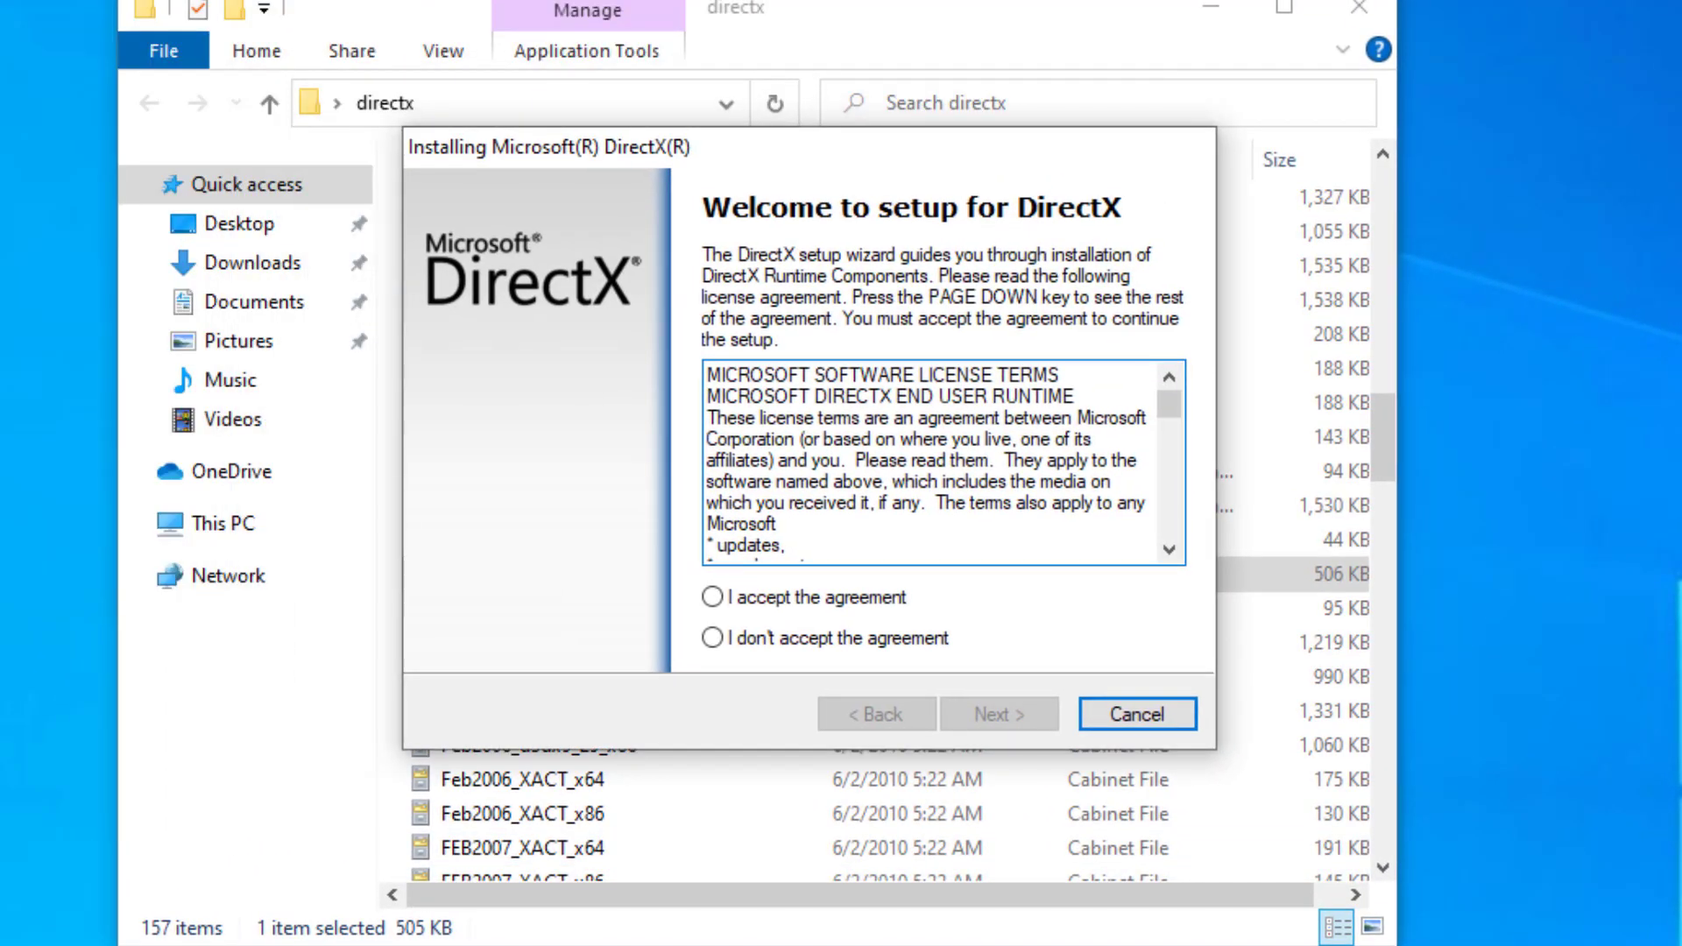
Accept the DirectX setup agreement and start installing the runtime components
{"action": "key", "text": "alt+a"}
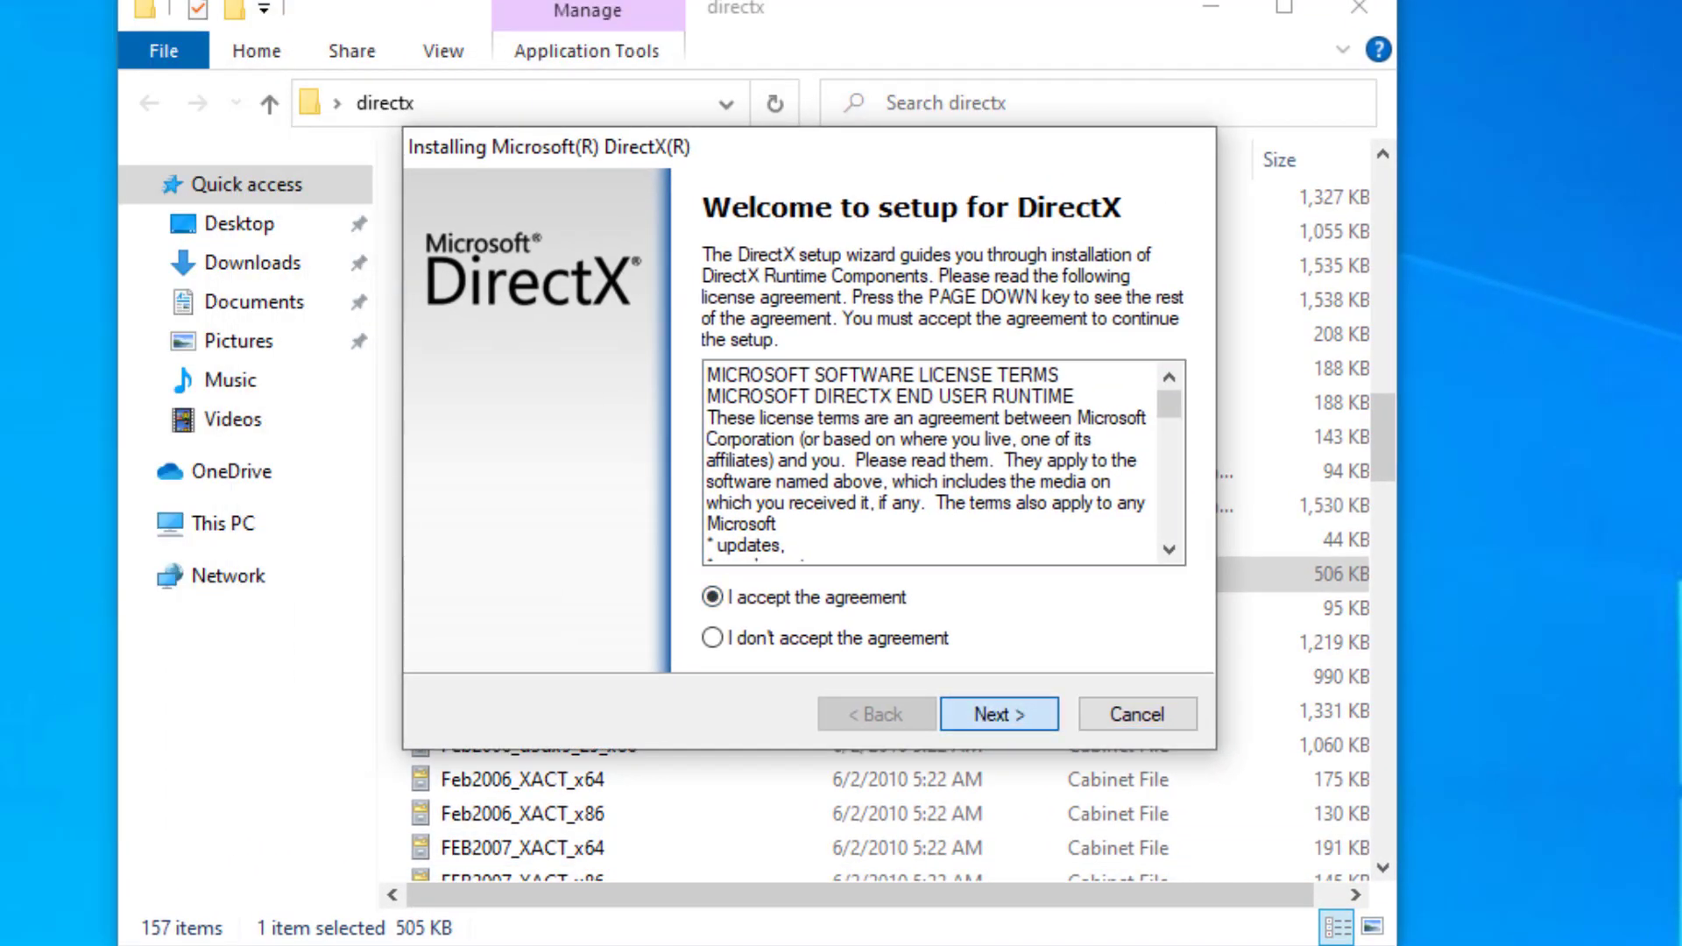
{"action": "key", "text": "Return"}
{"action": "key", "text": "Return"}
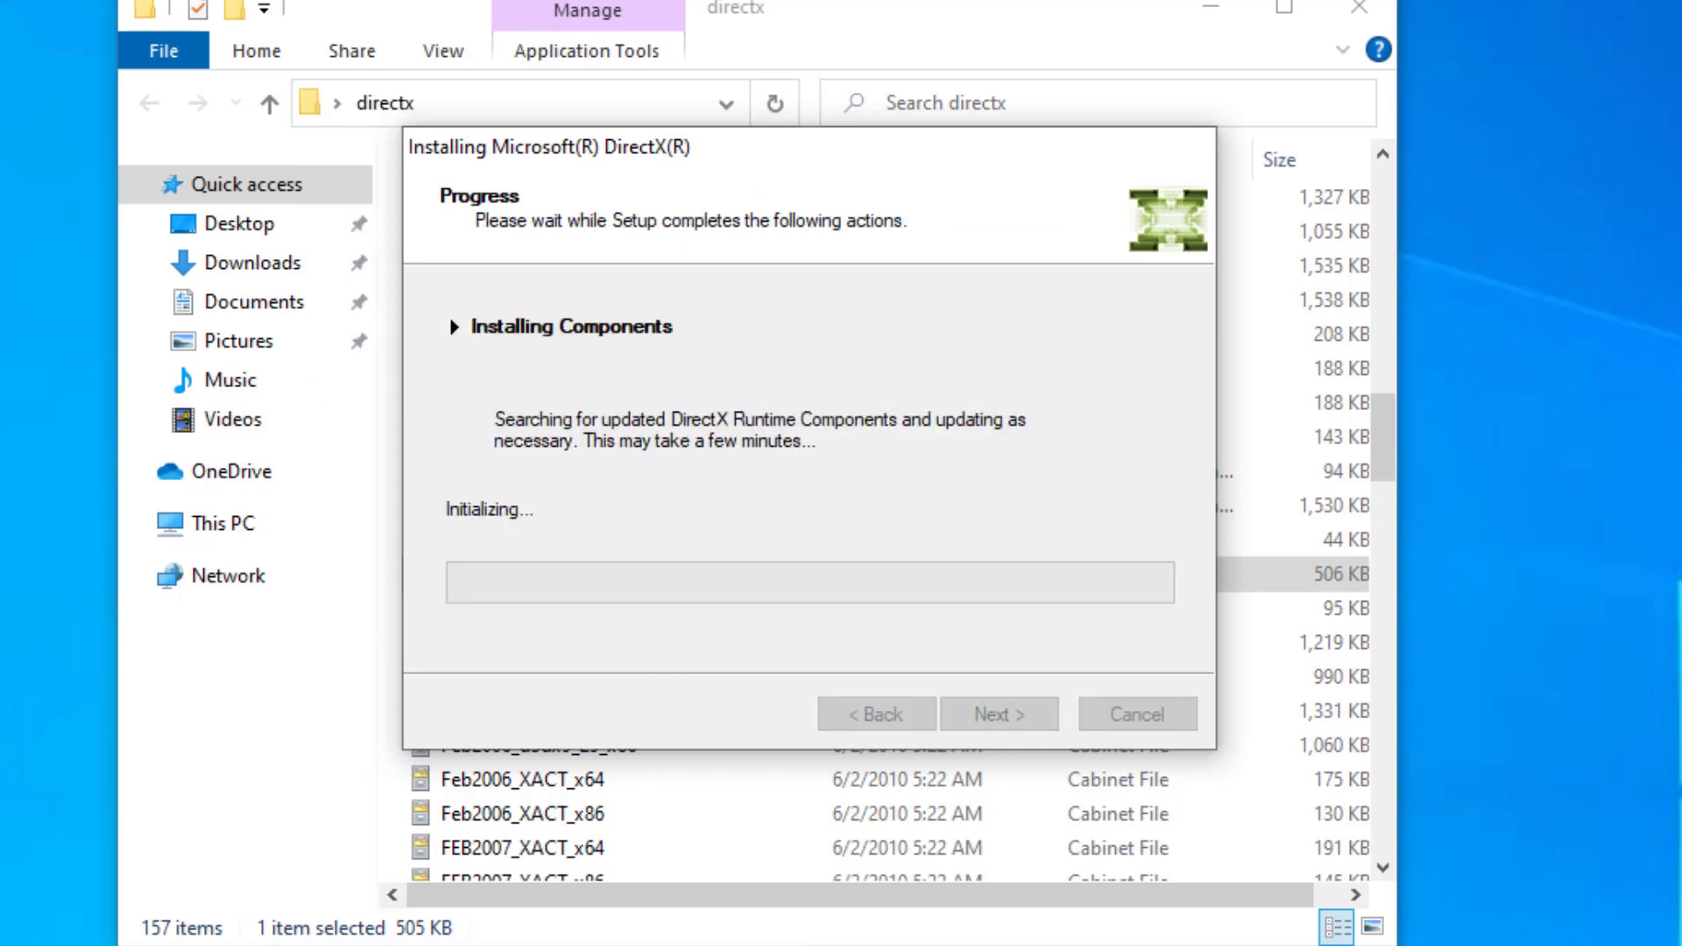